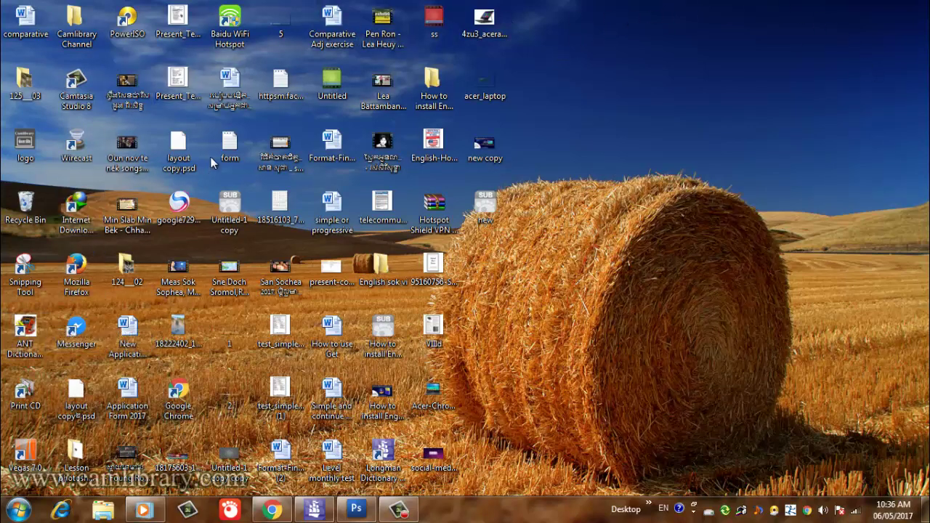
right_click(510, 261)
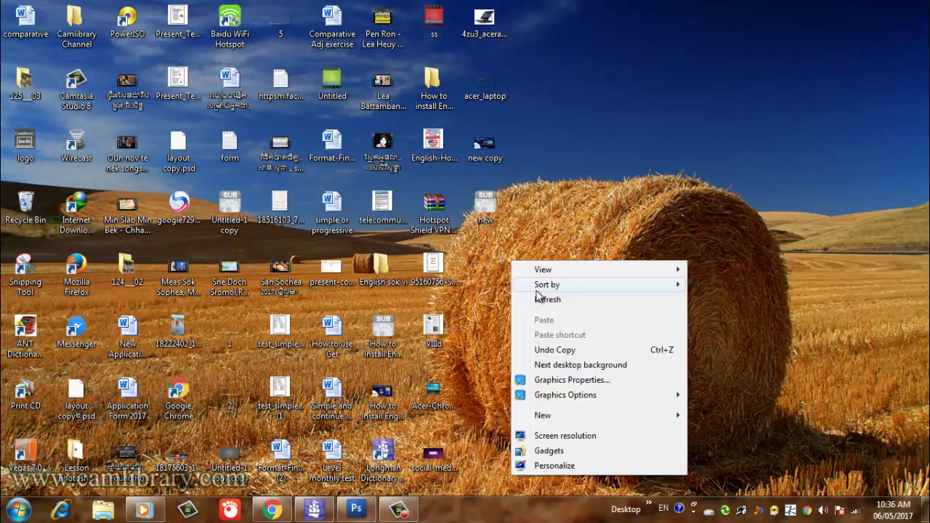
left_click(538, 295)
Open the computer's system properties and launch Device Manager from there.
key("super")
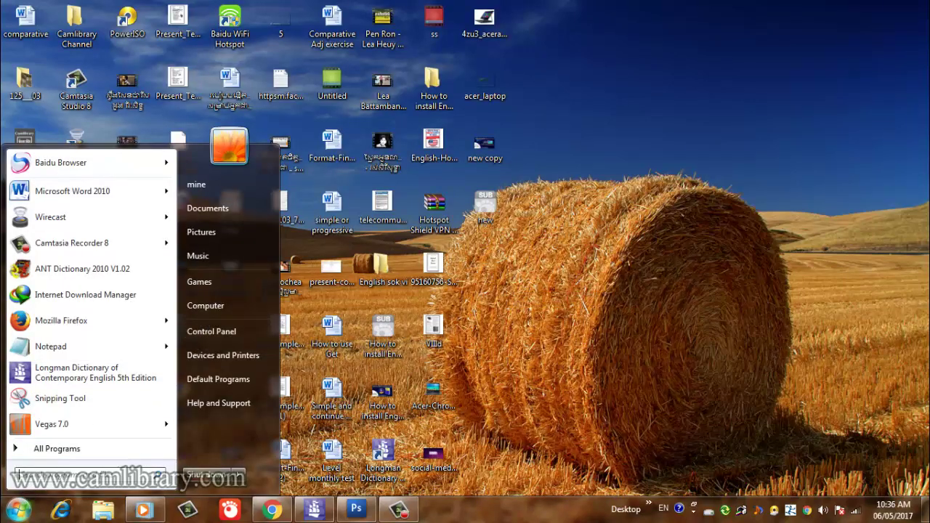
right_click(202, 313)
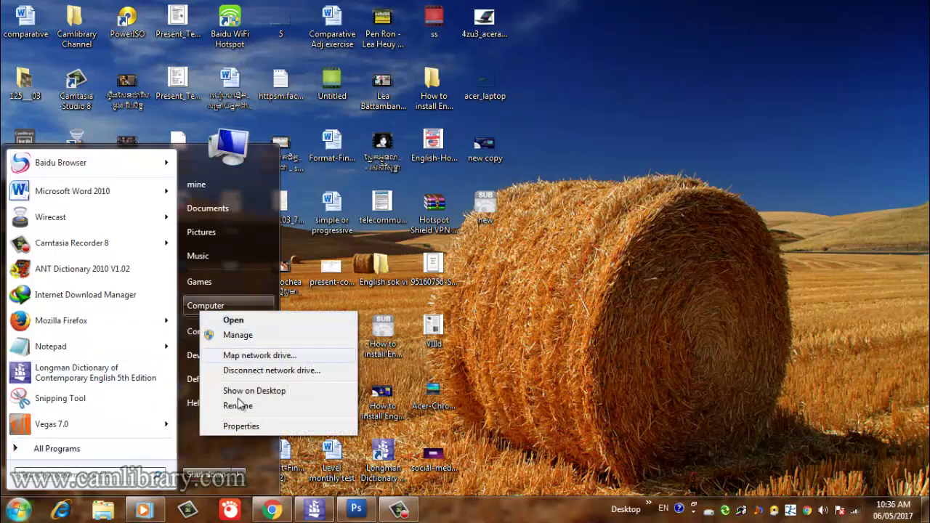
left_click(242, 427)
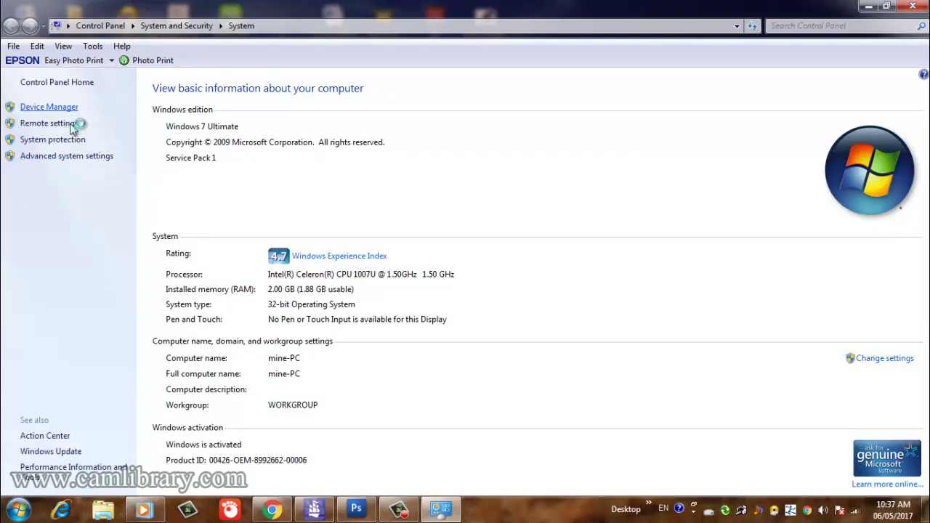
left_click(62, 125)
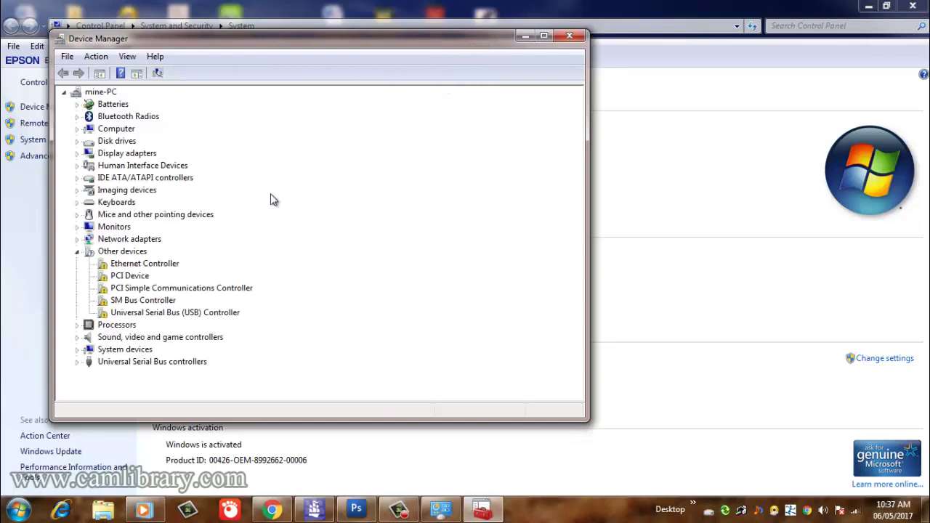
Expand the display adapters to check the graphics device, and close Device Manager and the System window.
left_click(78, 153)
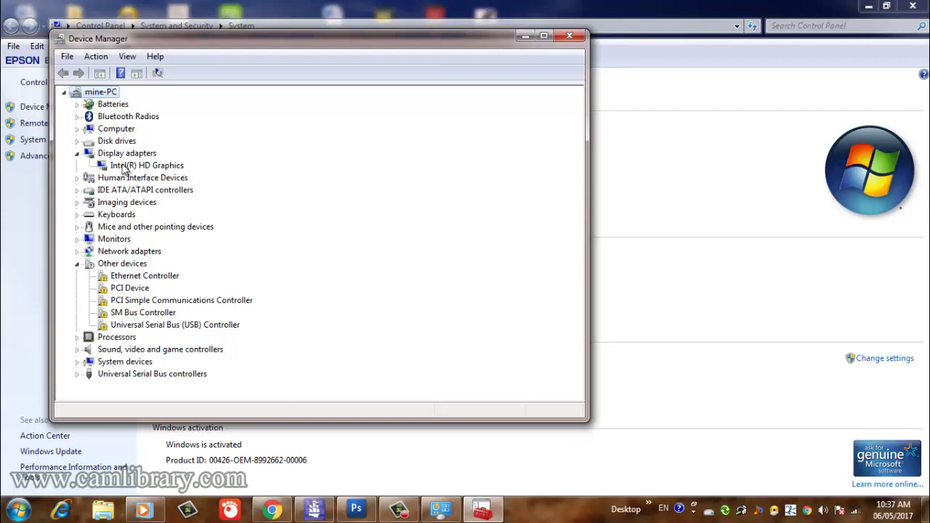
left_click(571, 37)
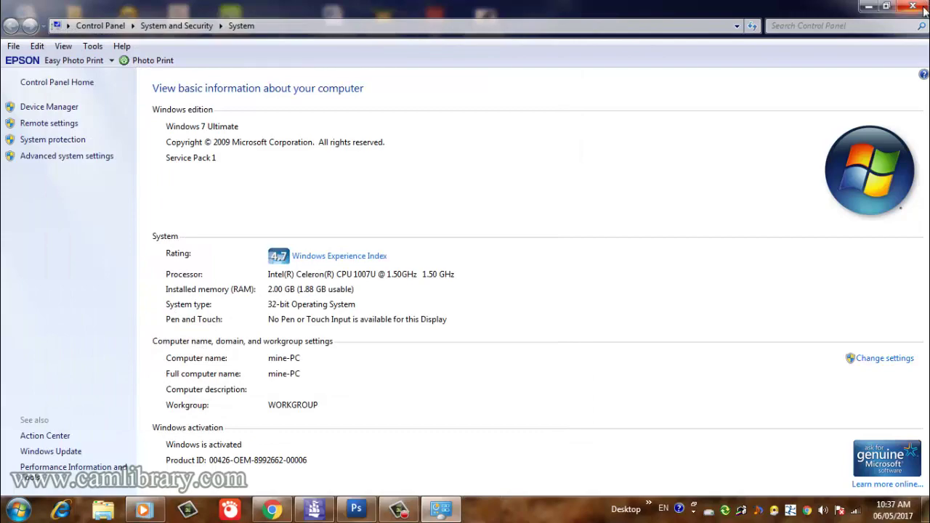
left_click(908, 8)
right_click(690, 112)
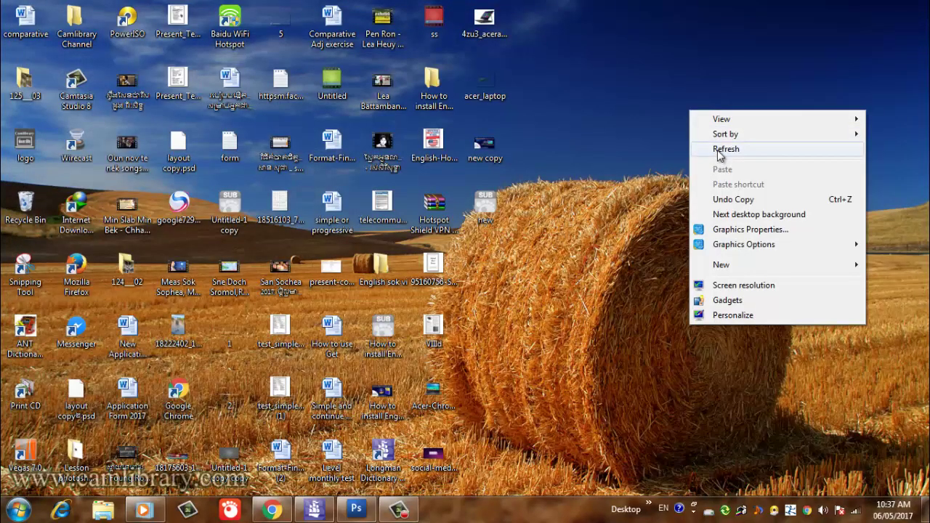
left_click(718, 150)
right_click(718, 150)
left_click(763, 186)
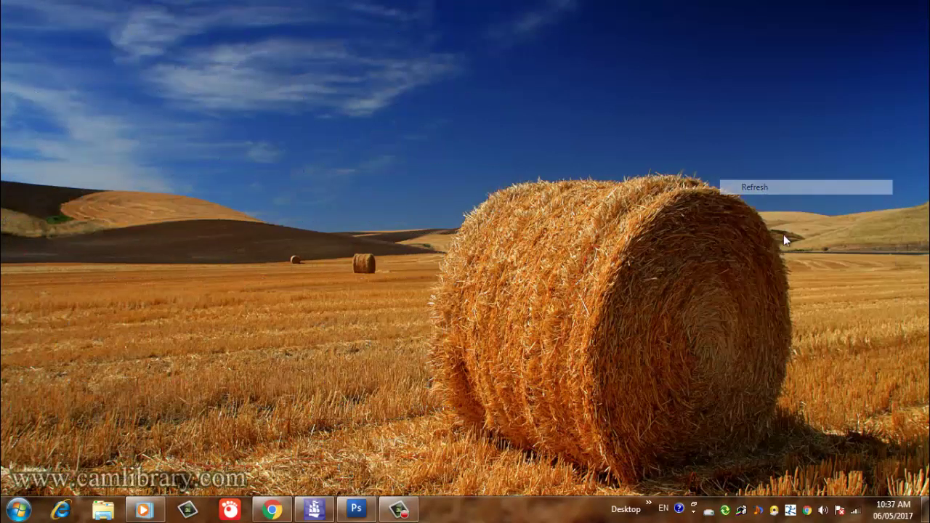
right_click(756, 192)
left_click(788, 229)
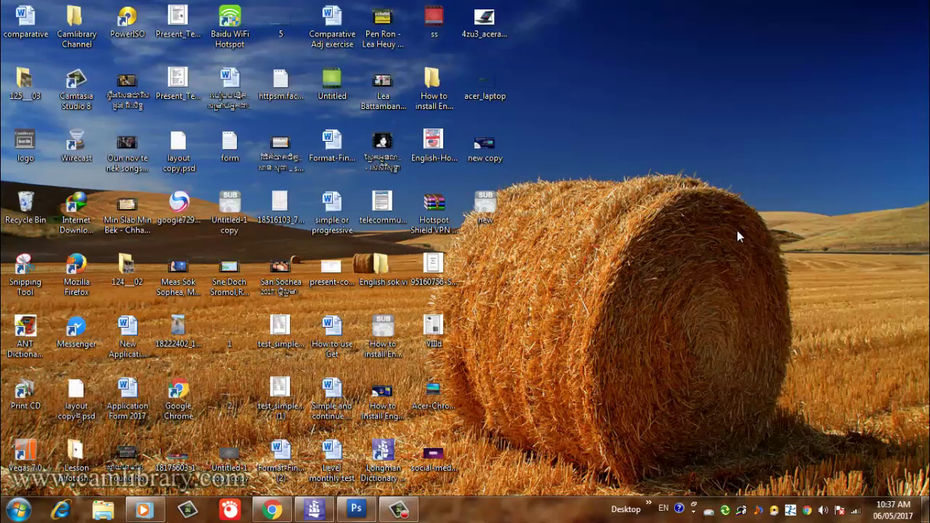
right_click(718, 199)
left_click(745, 240)
right_click(601, 183)
left_click(640, 221)
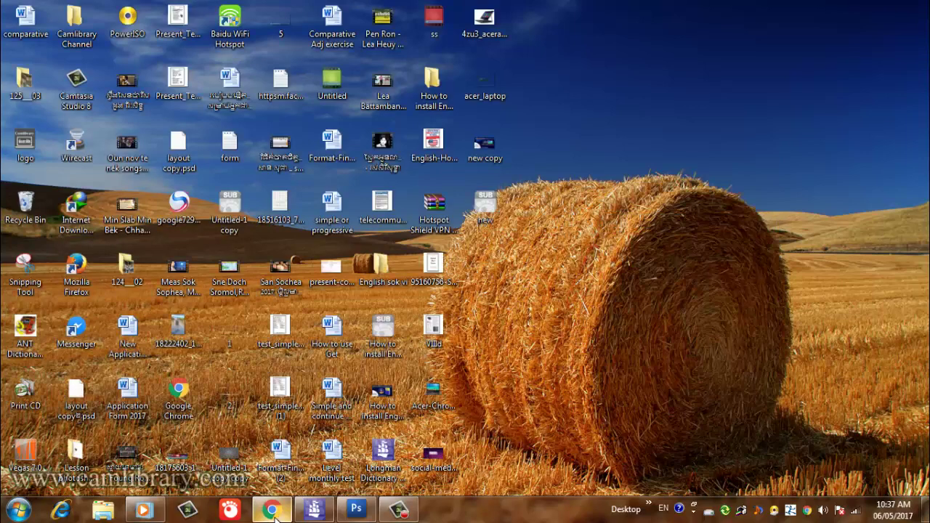
Switch to Chrome, close the Acer tab, and return to the web results of the earlier "driver for pc" search.
left_click(275, 517)
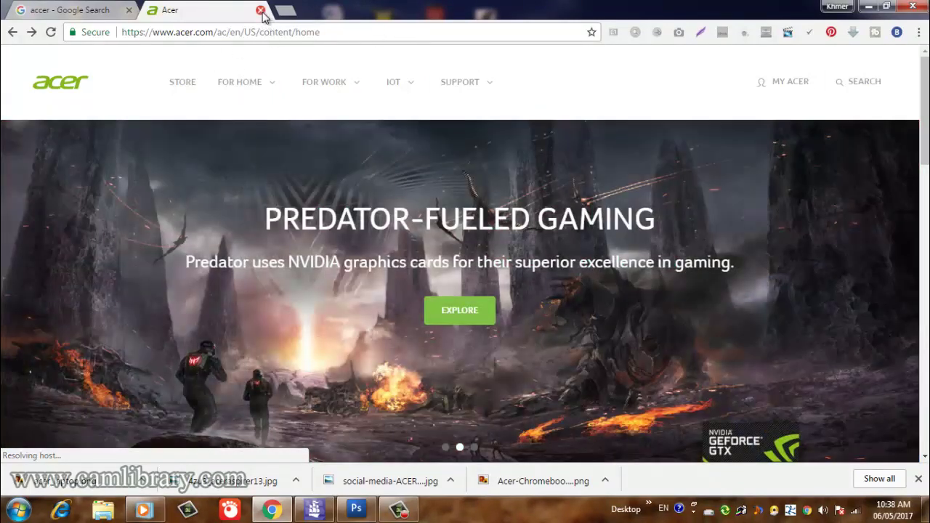
key("ctrl+w")
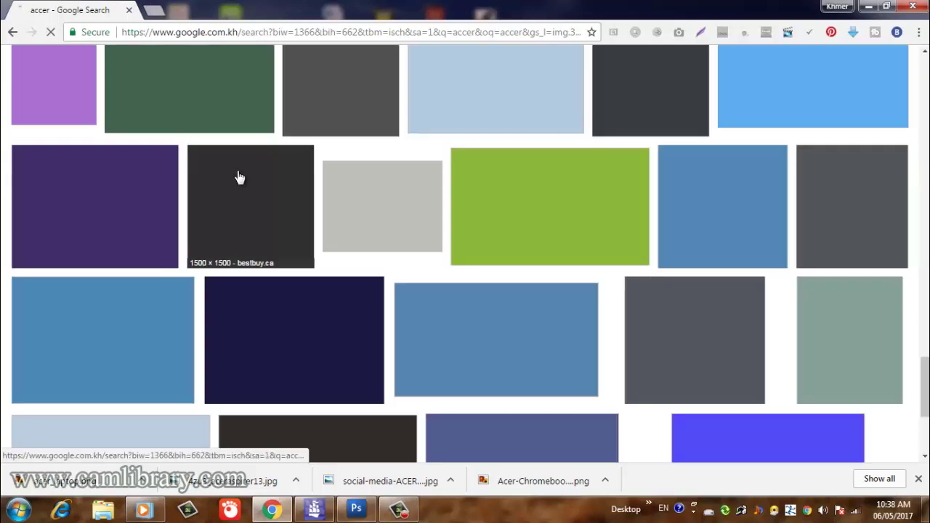
scroll(90, 67, "up", 10)
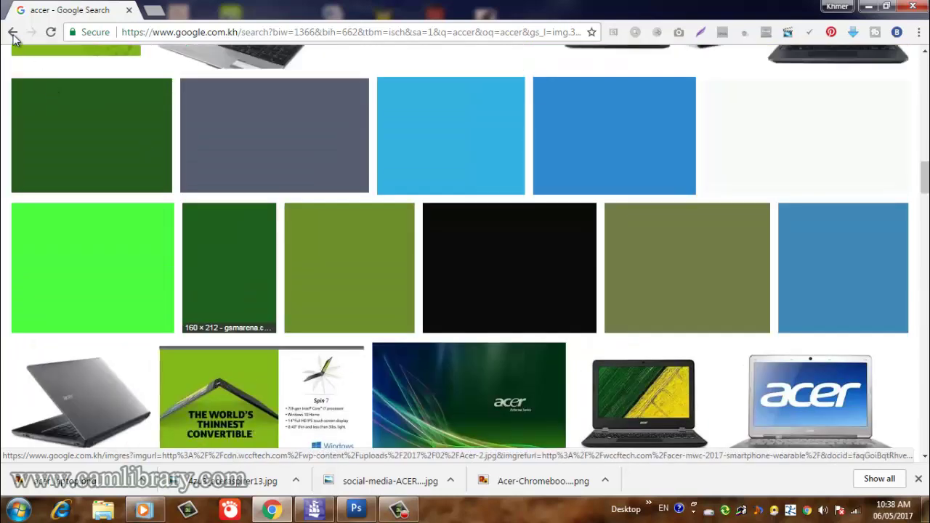
scroll(33, 66, "up", 5)
left_click(13, 37)
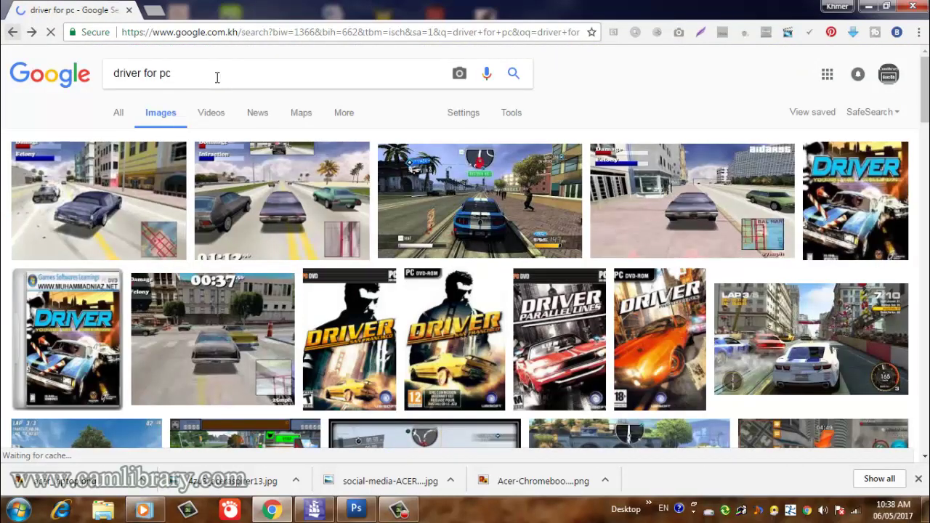
left_click(122, 114)
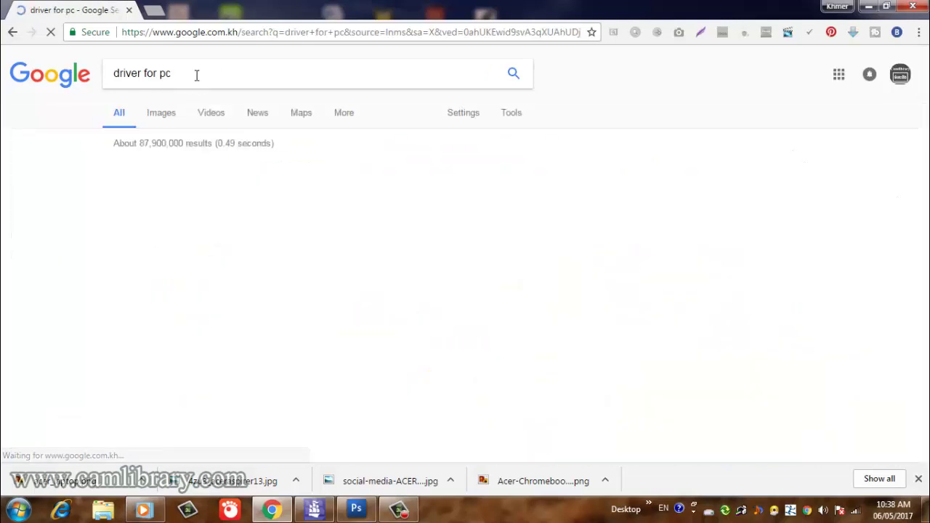
Search Google for "acer" and open the official Acer website from the results.
triple_click(126, 72)
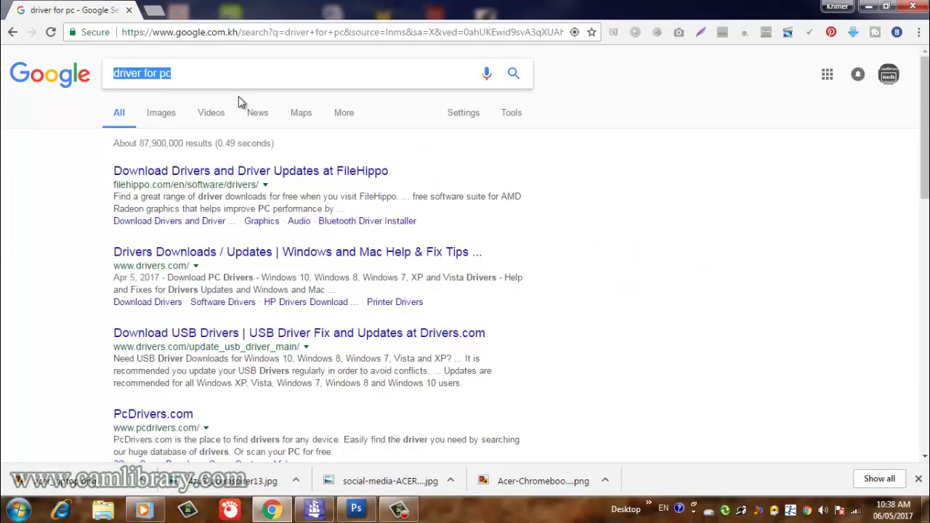
type("acer")
key("Return")
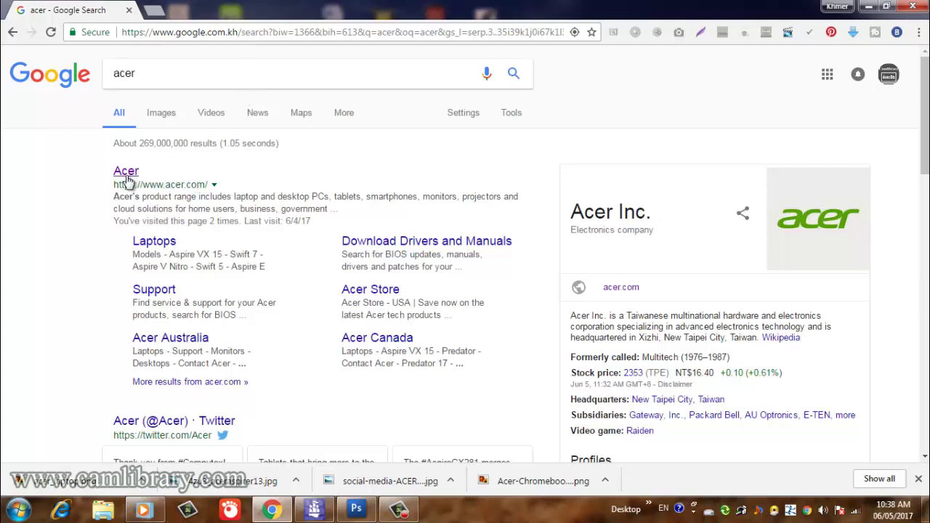
left_click(175, 197)
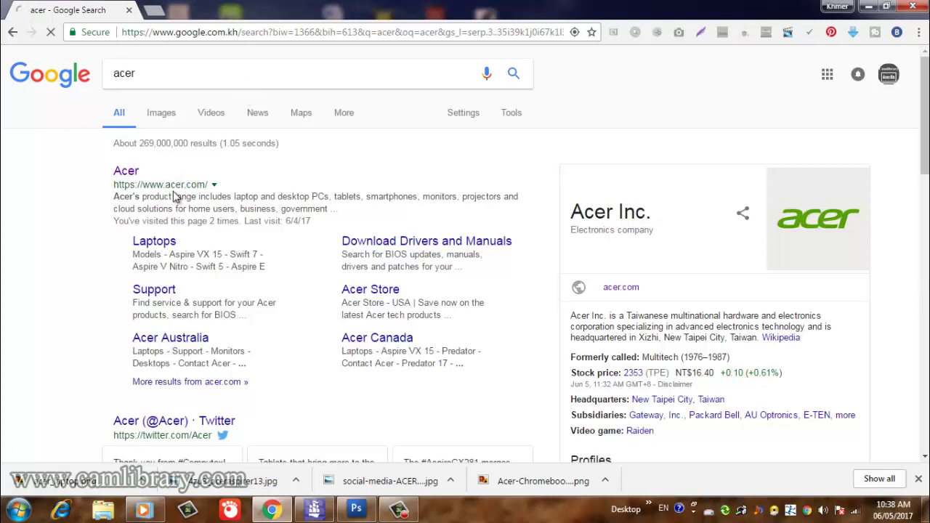
left_click(129, 176)
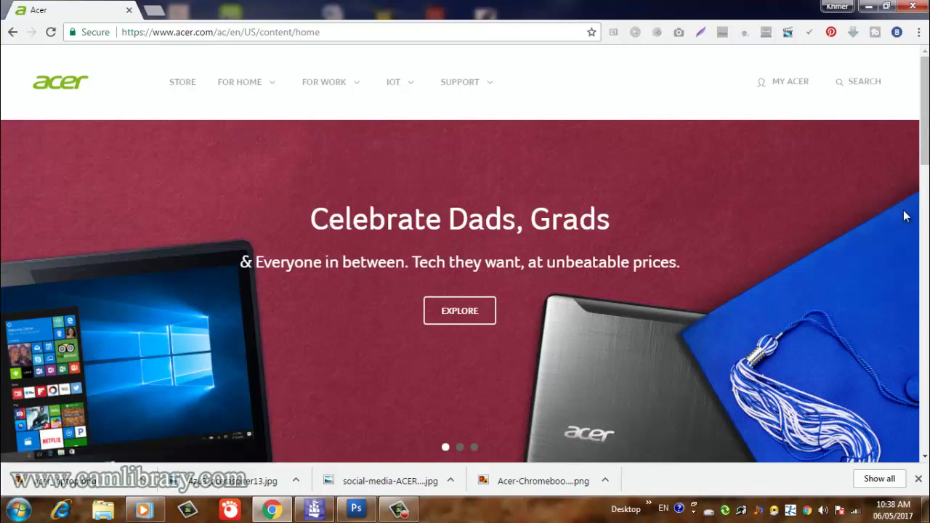
Open the Drivers and Manuals page from the Acer site's support section.
scroll(864, 210, "down", 3)
scroll(861, 210, "up", 3)
mouse_move(480, 85)
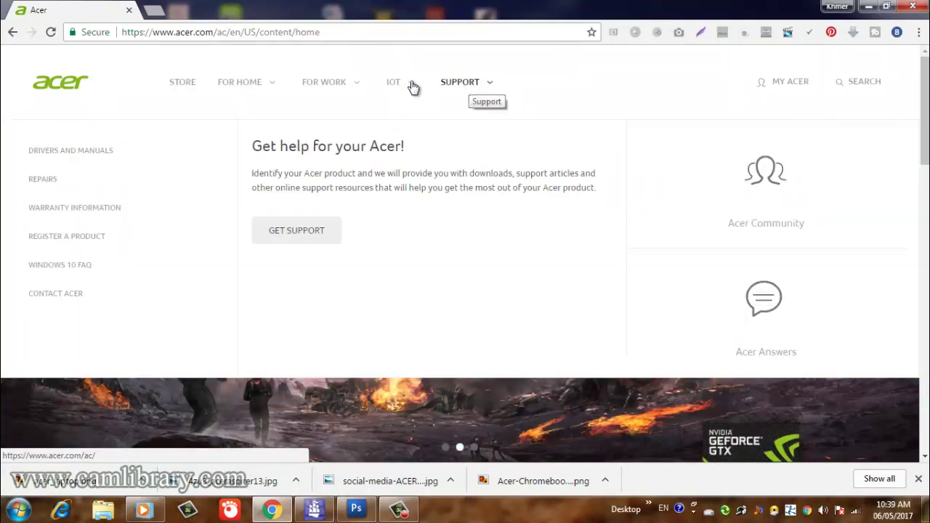
mouse_move(324, 82)
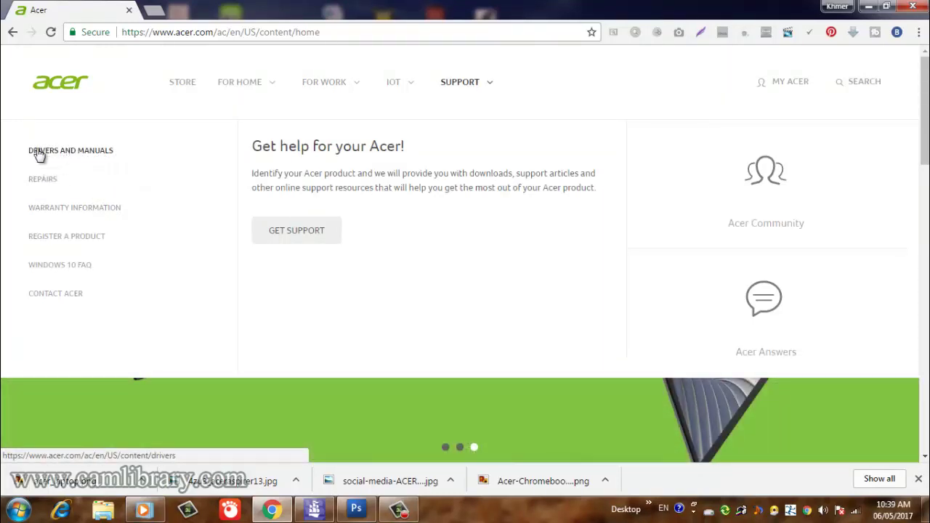
left_click(80, 154)
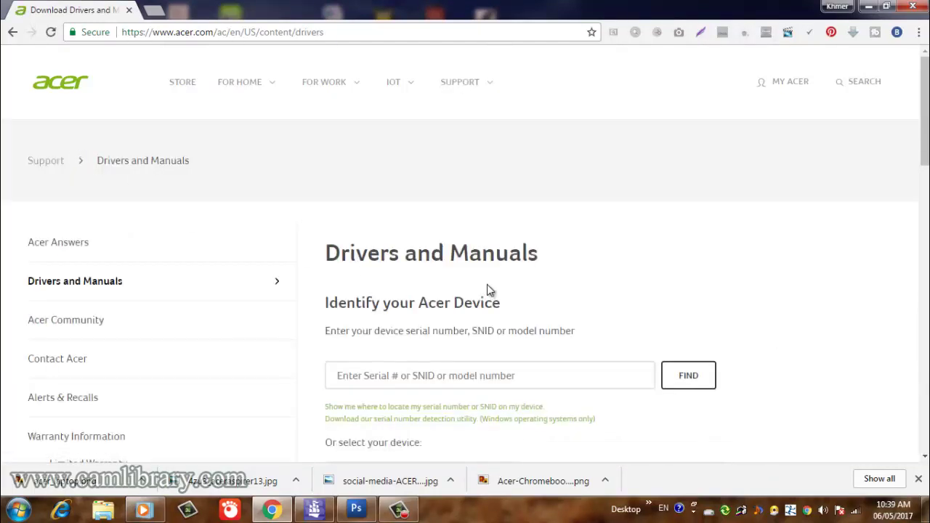
Look through the device categories on the Drivers and Manuals page and set the category to Notebook.
scroll(488, 289, "down", 3)
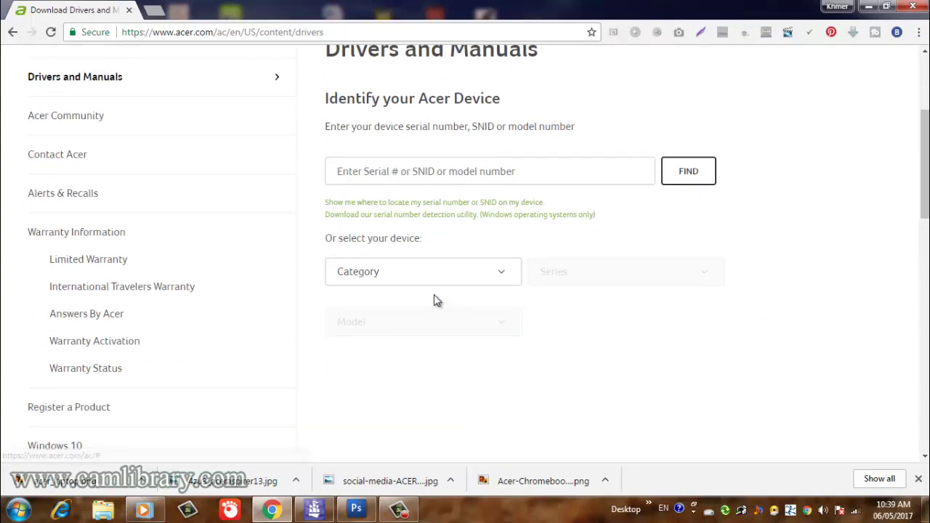
left_click(494, 283)
scroll(481, 293, "down", 2)
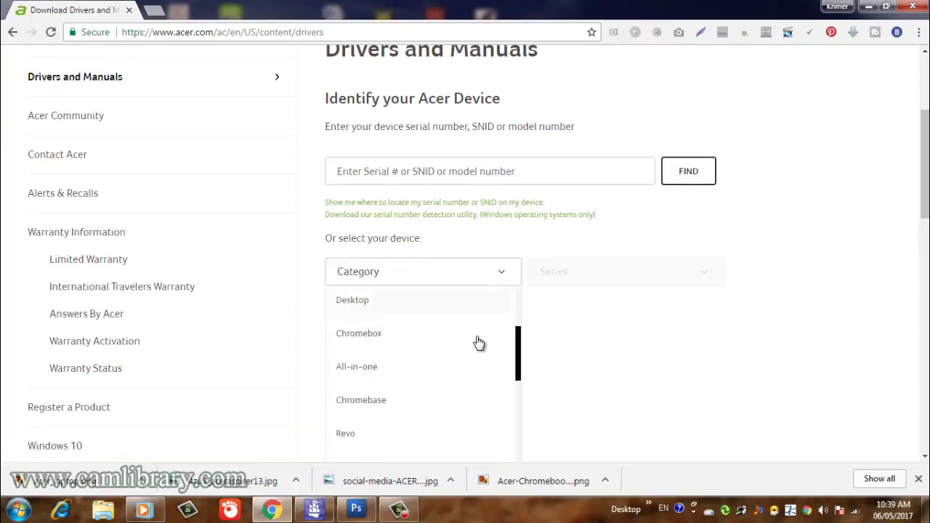
scroll(431, 435, "down", 1)
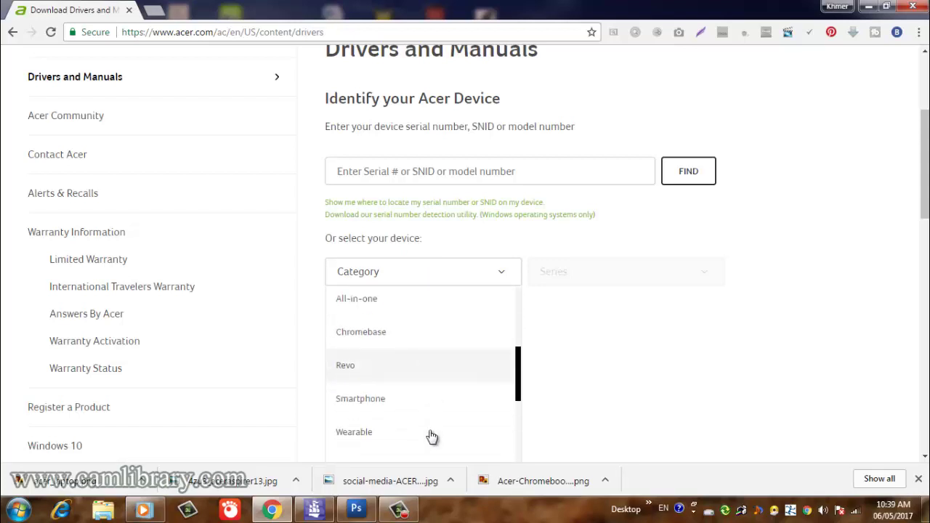
scroll(431, 429, "up", 5)
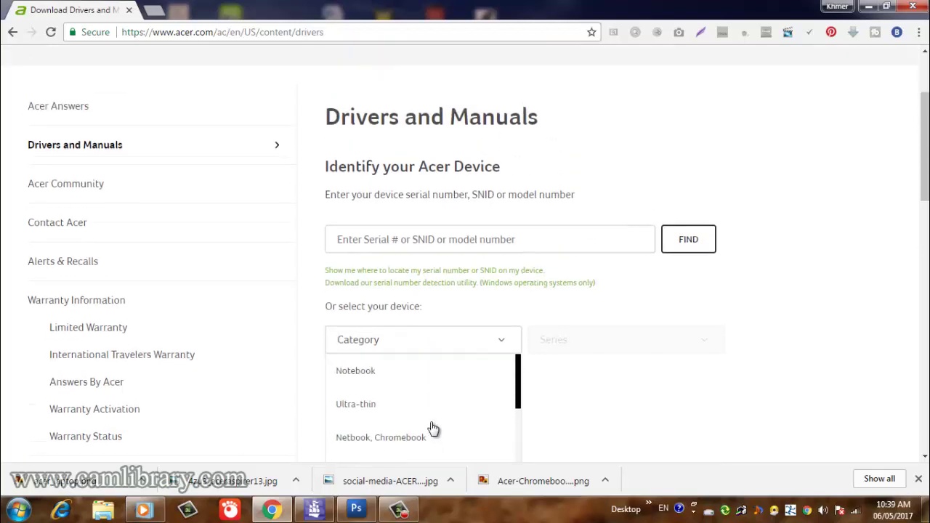
scroll(901, 220, "down", 2)
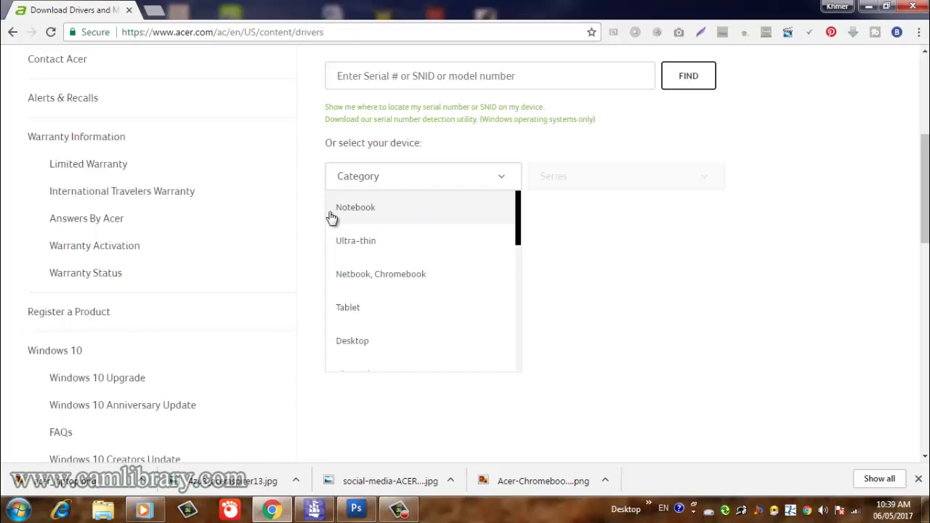
left_click(354, 211)
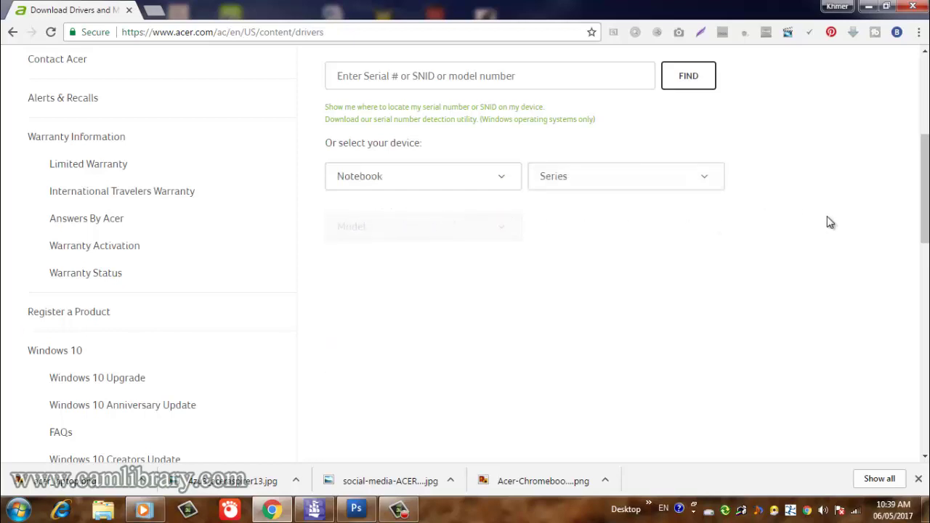
View the available notebook series without choosing one, and minimize the browser.
left_click(687, 182)
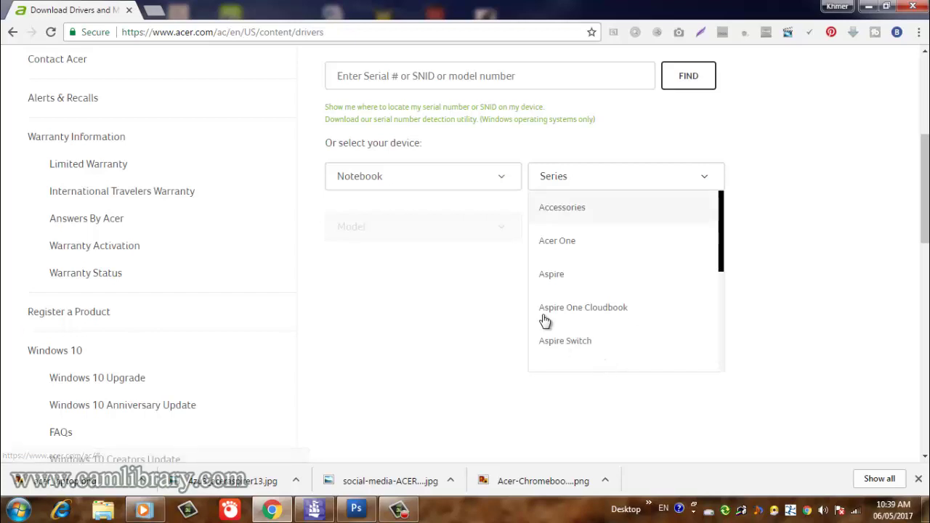
left_click(813, 188)
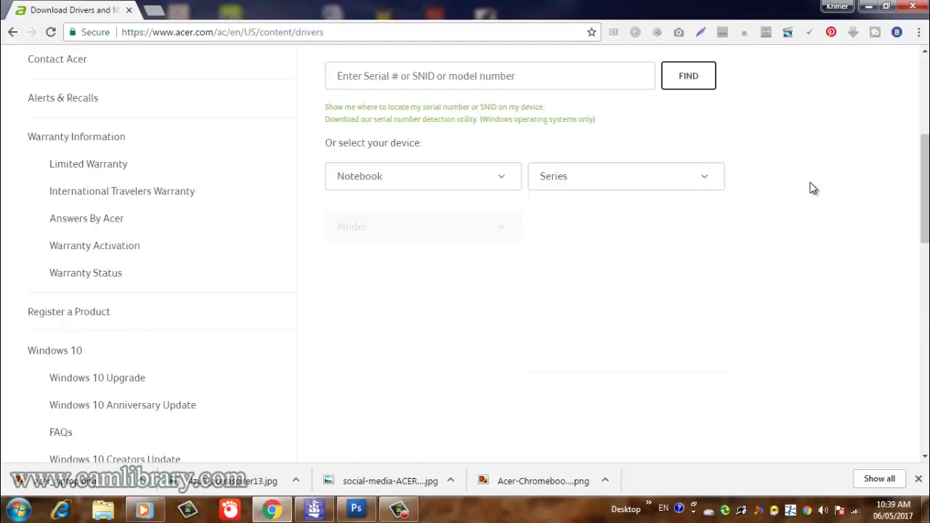
left_click(869, 7)
right_click(693, 108)
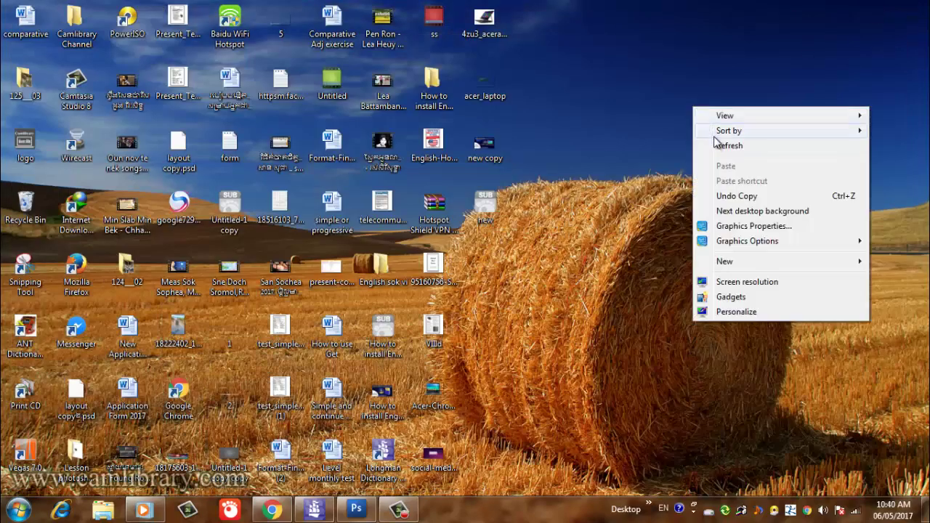
left_click(713, 147)
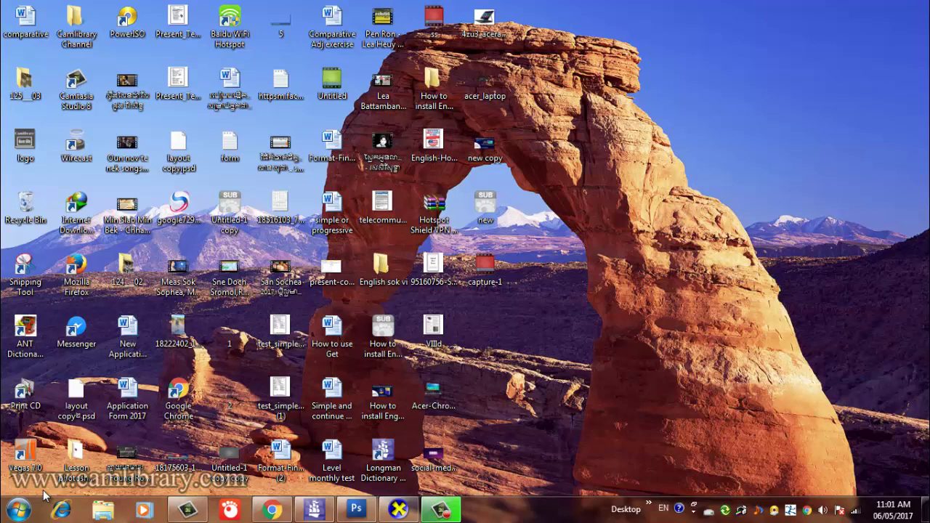
Run dxdiag to open the DirectX Diagnostic Tool and read the computer's system model.
key("super+r")
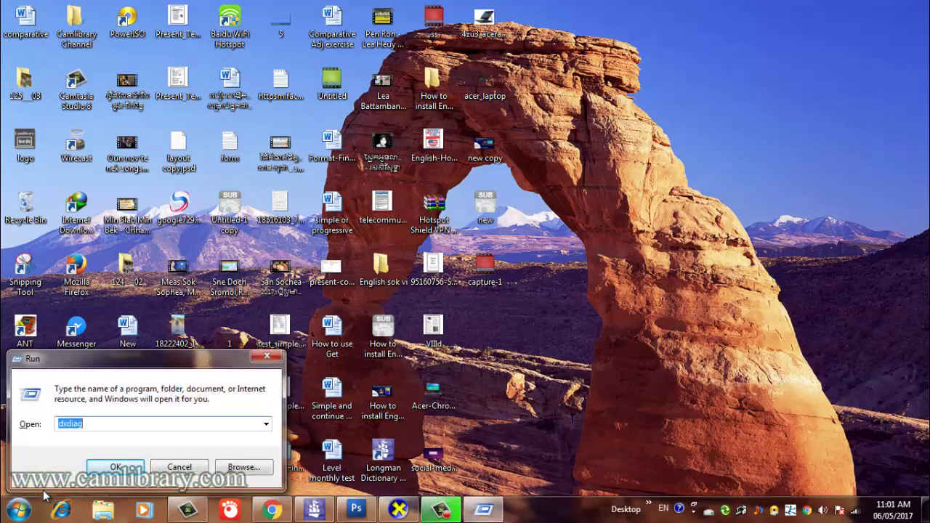
key("BackSpace")
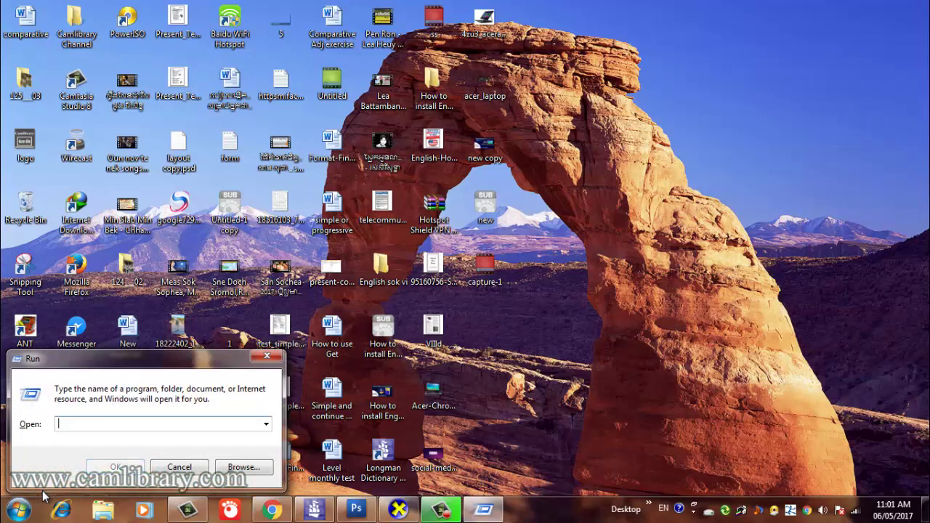
type("dxd")
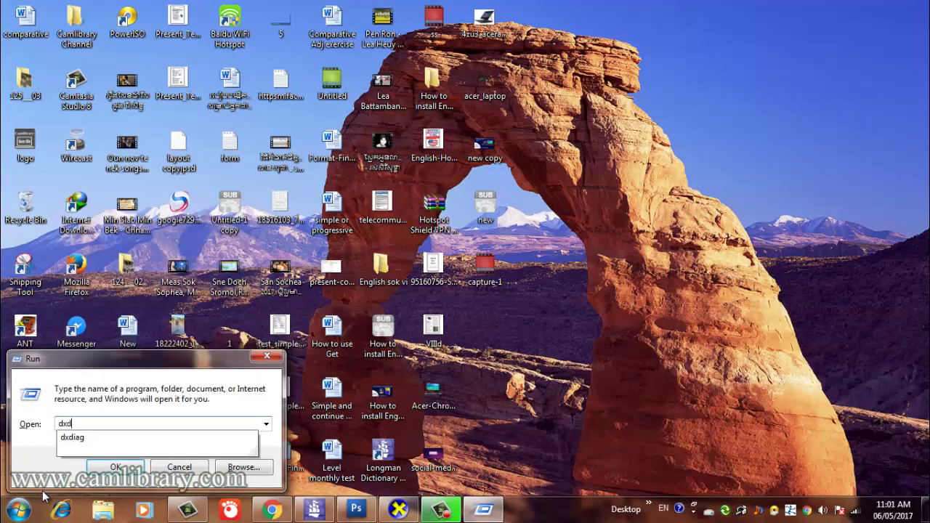
type("iag")
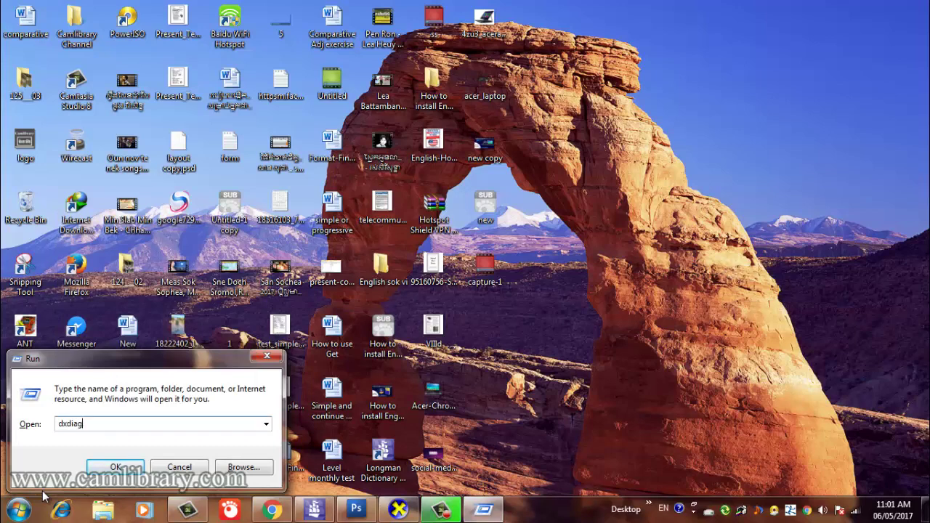
key("Return")
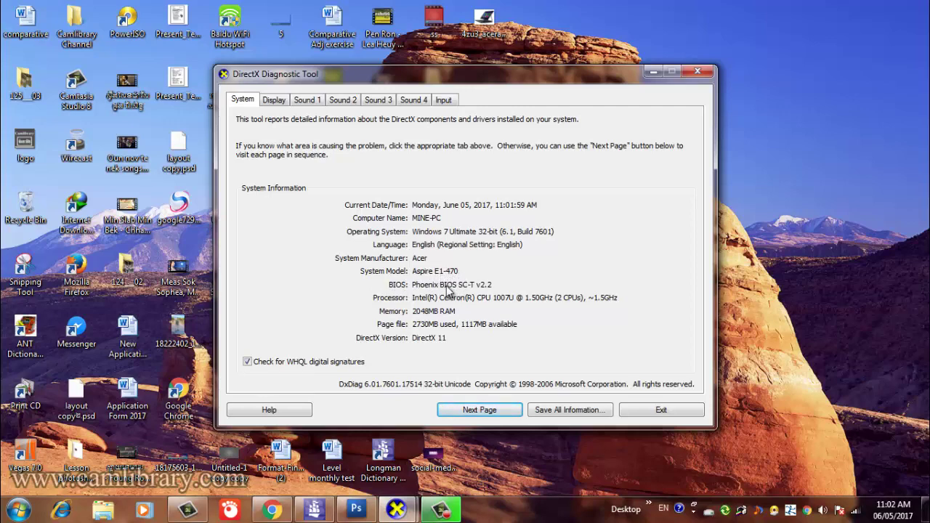
Return to Acer's Drivers and Manuals page and set the notebook series to Aspire, checking it against the system model in the DirectX Diagnostic Tool.
left_click(273, 511)
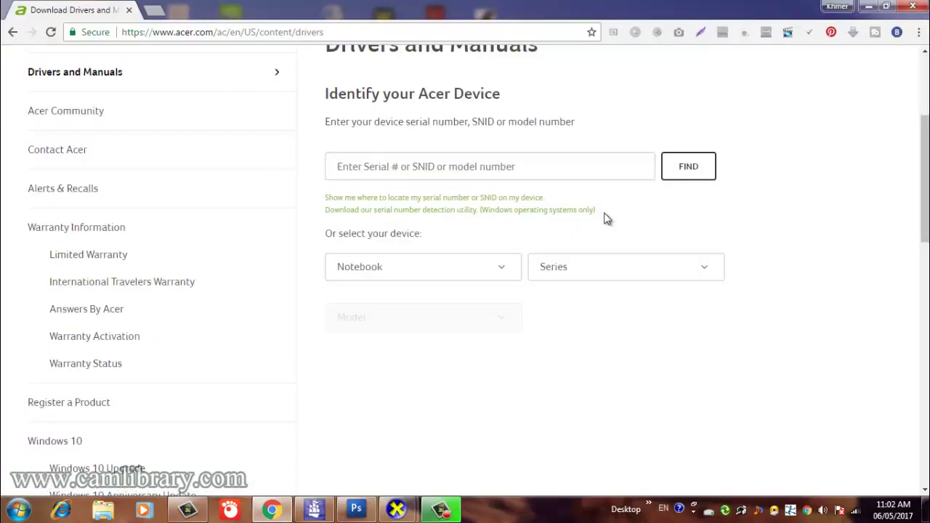
left_click(670, 270)
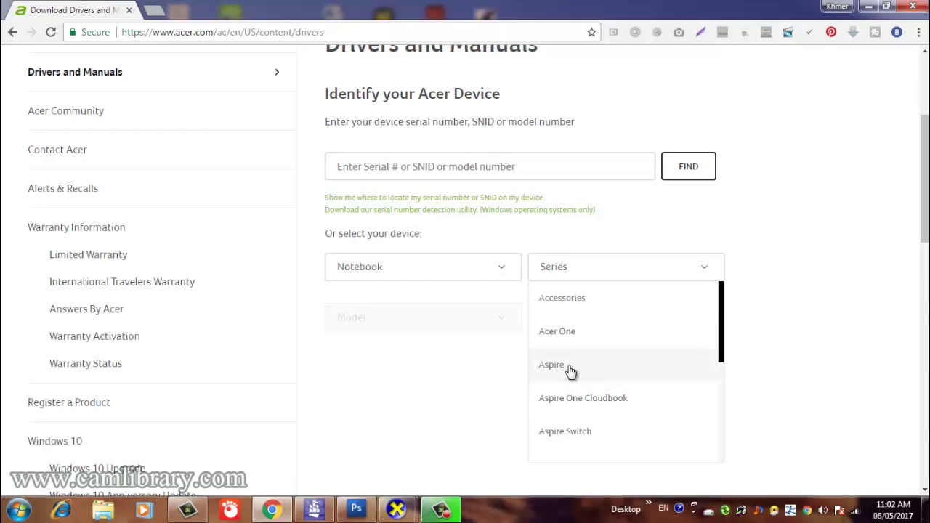
mouse_move(404, 511)
left_click(424, 436)
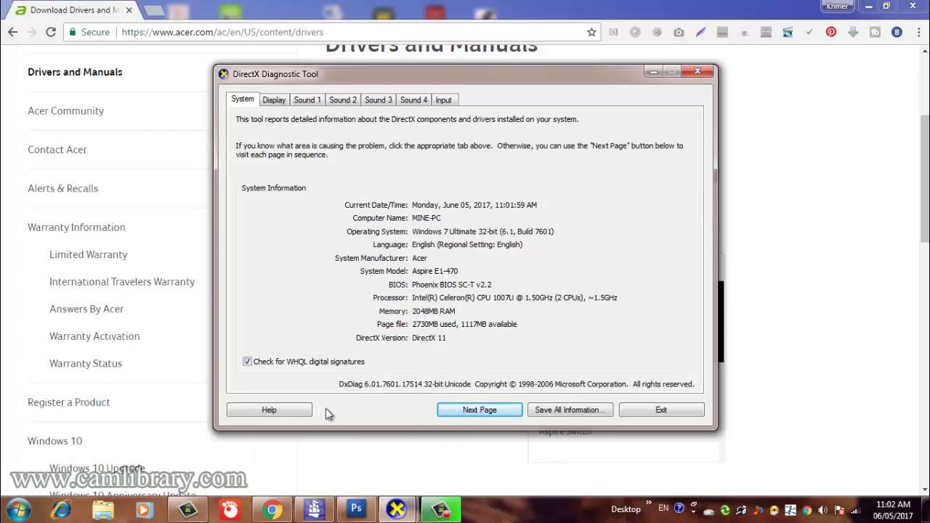
left_click(180, 513)
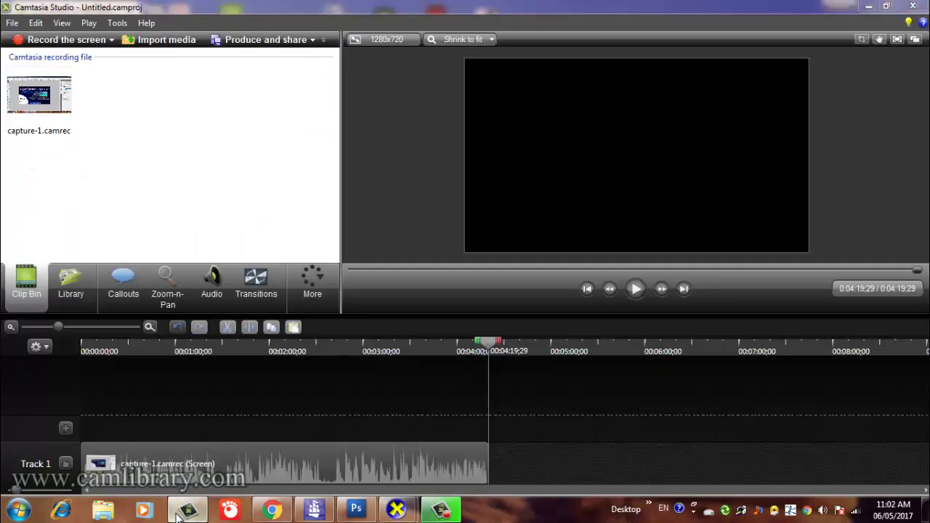
left_click(179, 513)
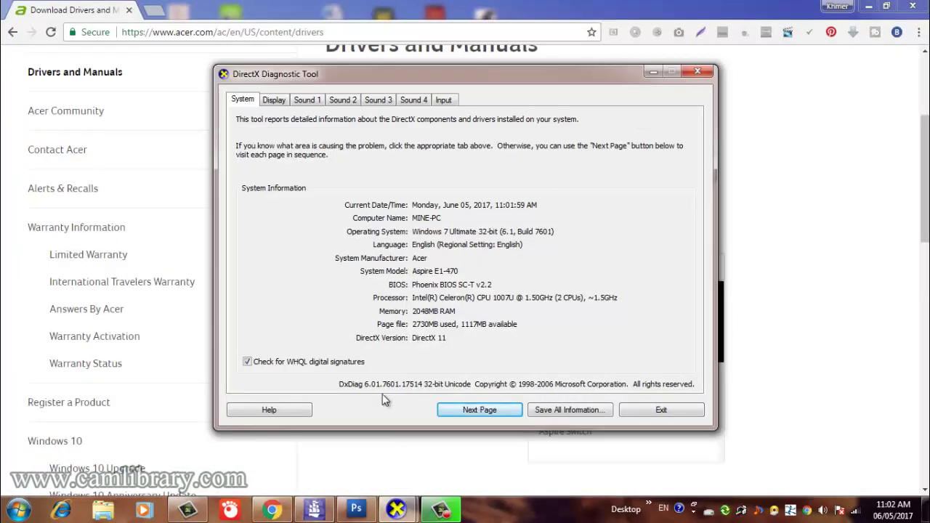
left_click(273, 510)
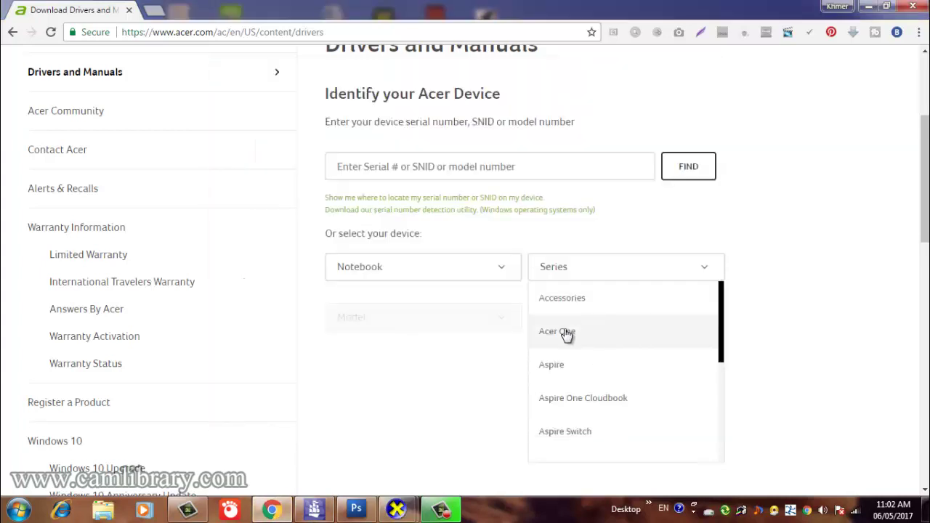
left_click(586, 370)
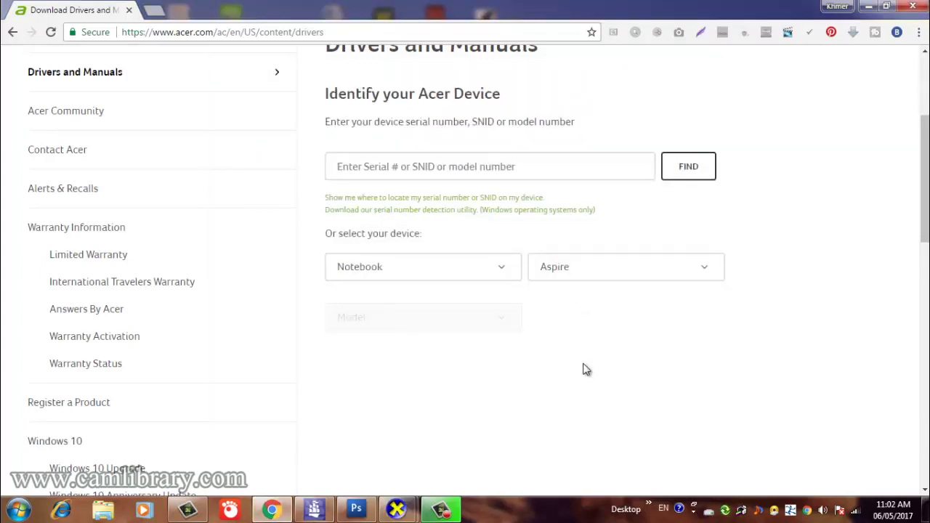
Review the notebook series options, keep Aspire, and open the list of Aspire models.
scroll(631, 281, "down", 1)
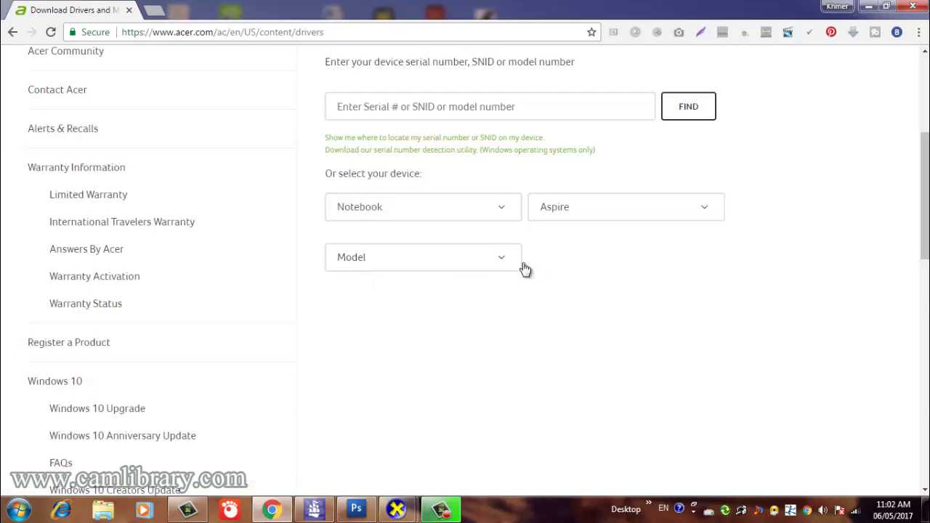
scroll(676, 269, "down", 1)
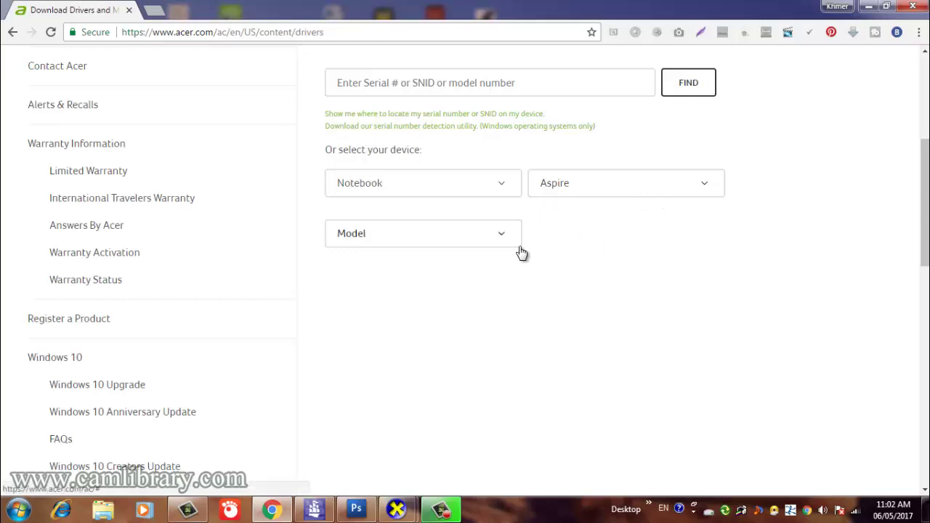
scroll(600, 232, "down", 1)
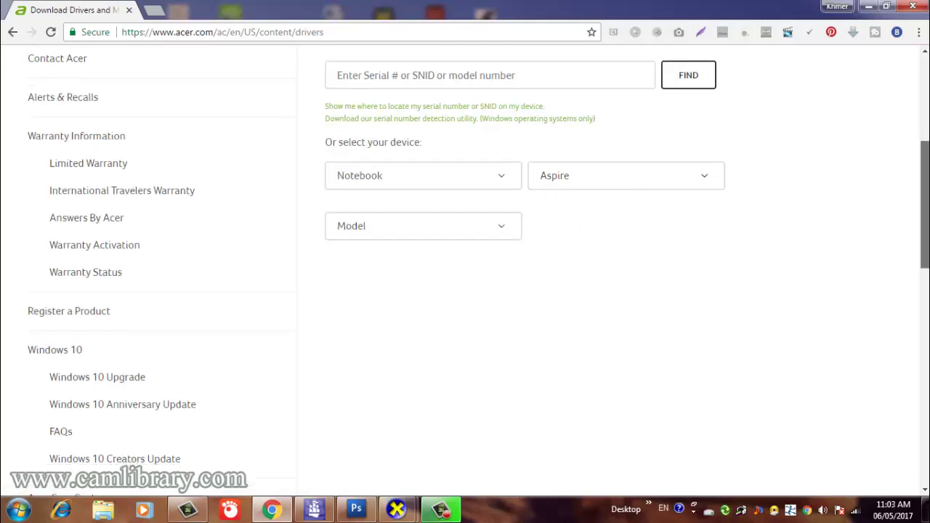
left_click(503, 224)
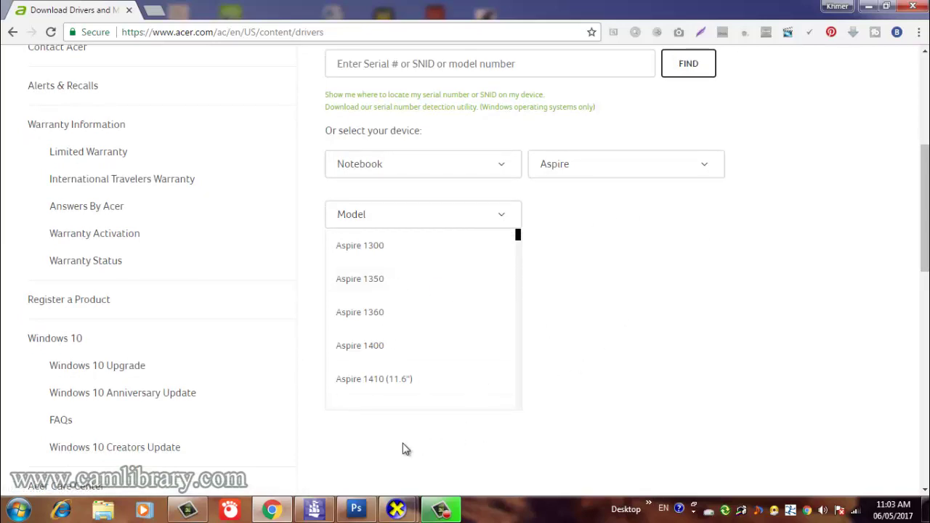
left_click(687, 166)
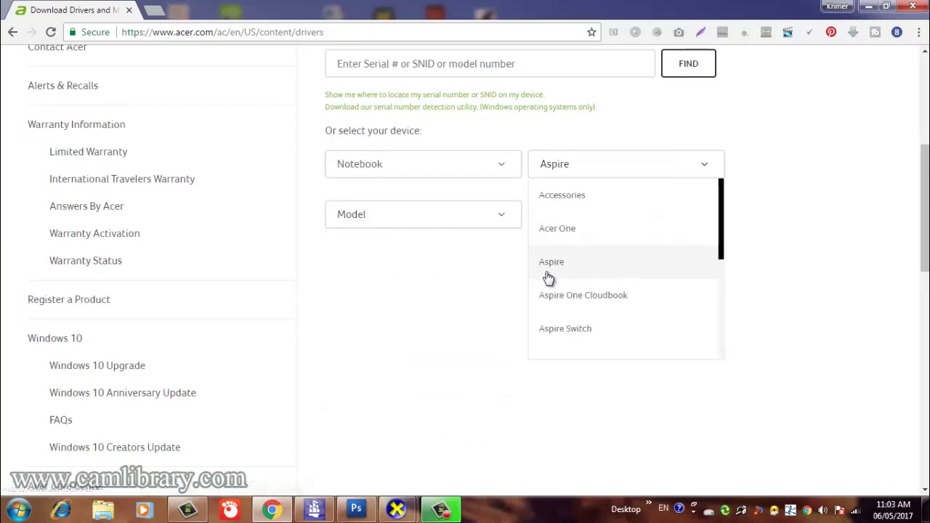
left_click(512, 223)
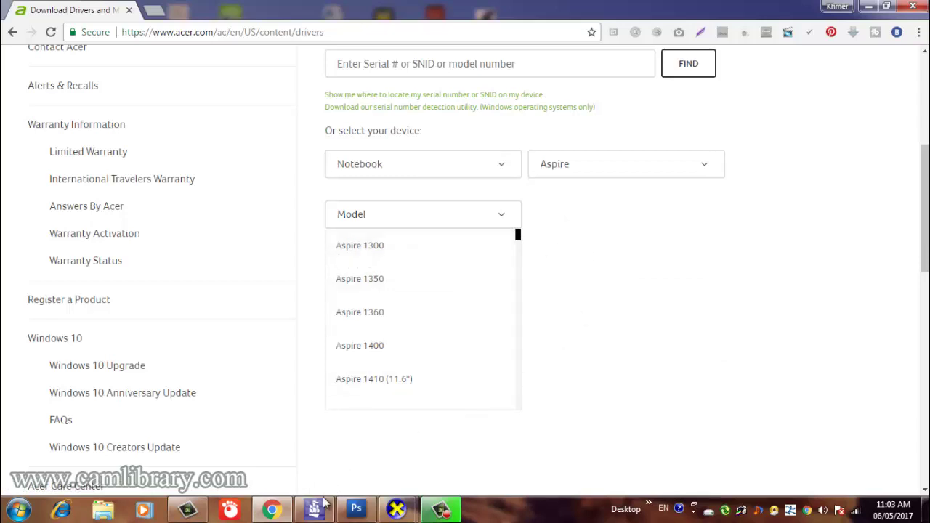
Close the duplicate DirectX Diagnostic Tool window and check the system model in the remaining one before minimizing it.
mouse_move(418, 509)
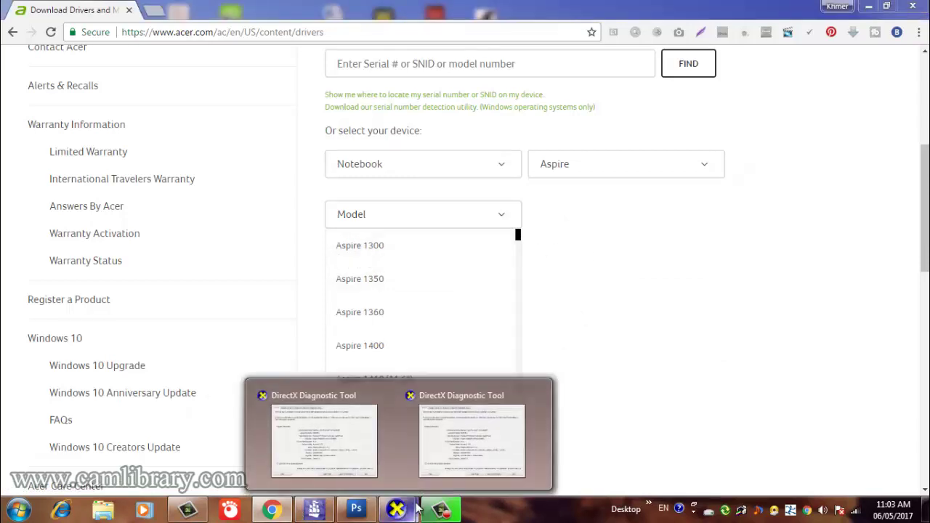
left_click(535, 396)
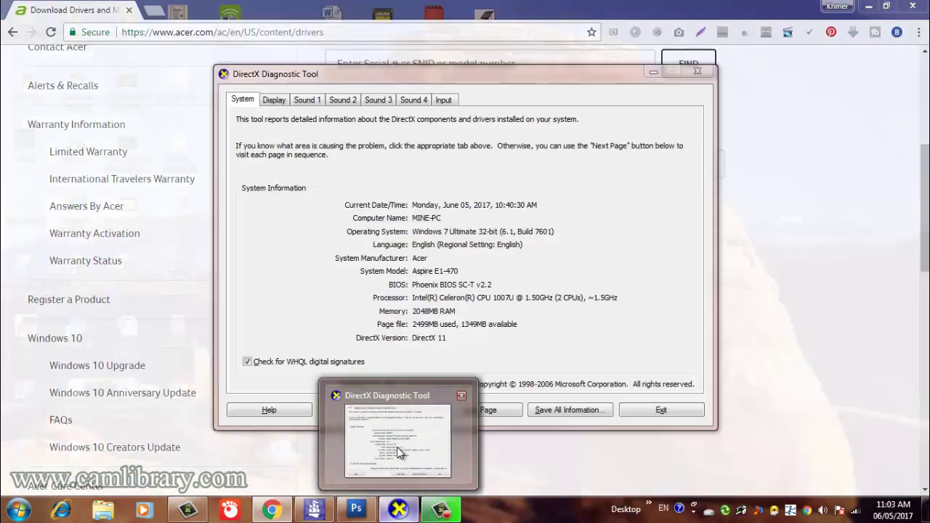
left_click(398, 450)
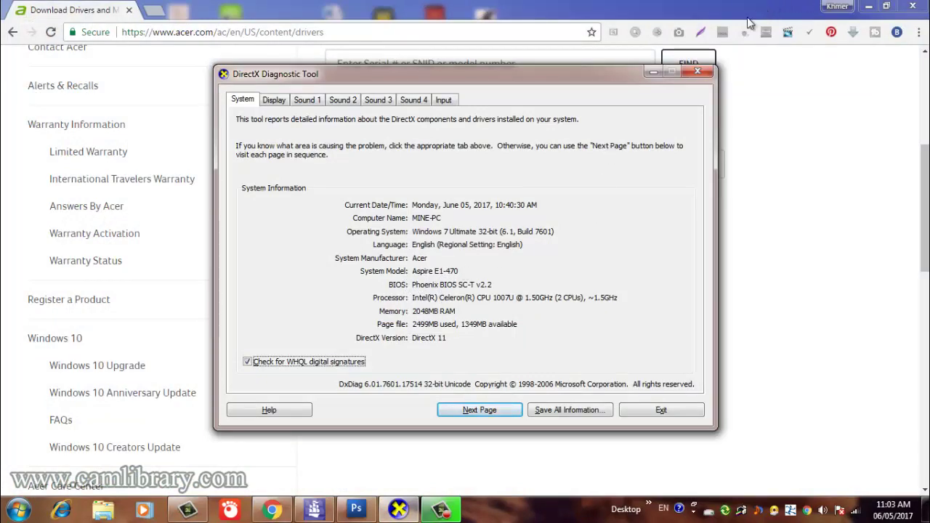
left_click(652, 73)
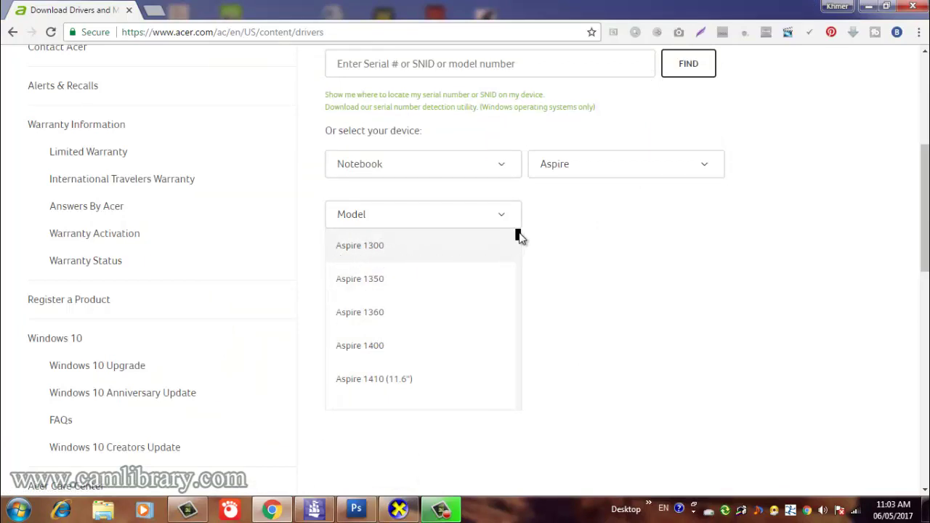
Choose Aspire E1-470 as the notebook model to open its product support page.
left_click_drag(520, 233, 516, 262)
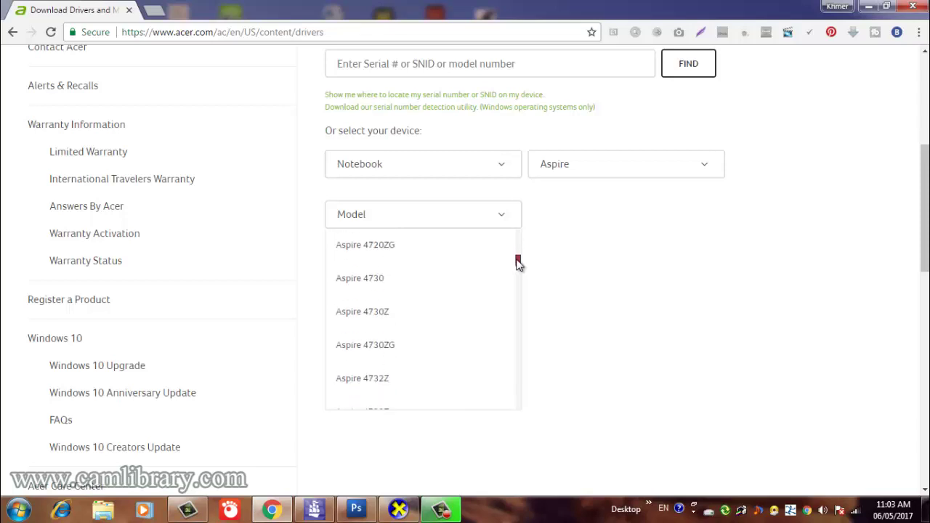
scroll(393, 332, "down", 1)
scroll(393, 332, "down", 15)
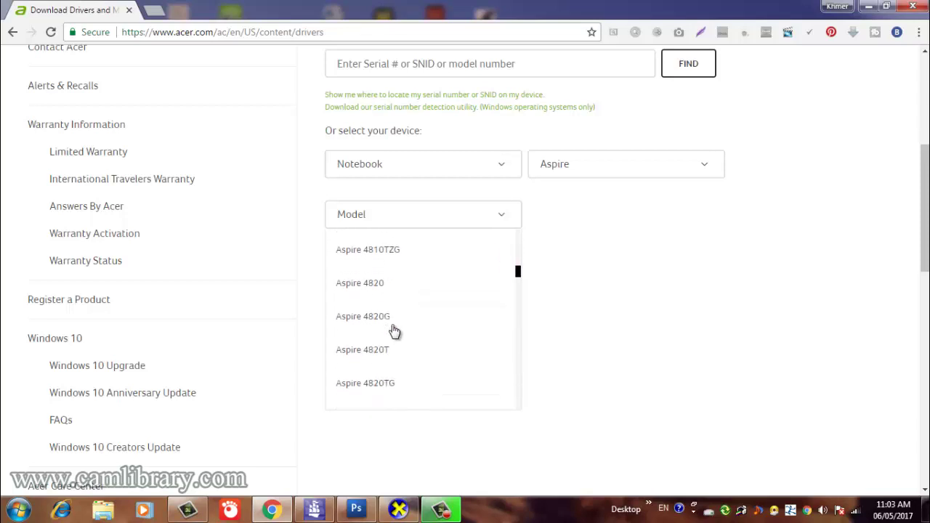
scroll(393, 332, "down", 12)
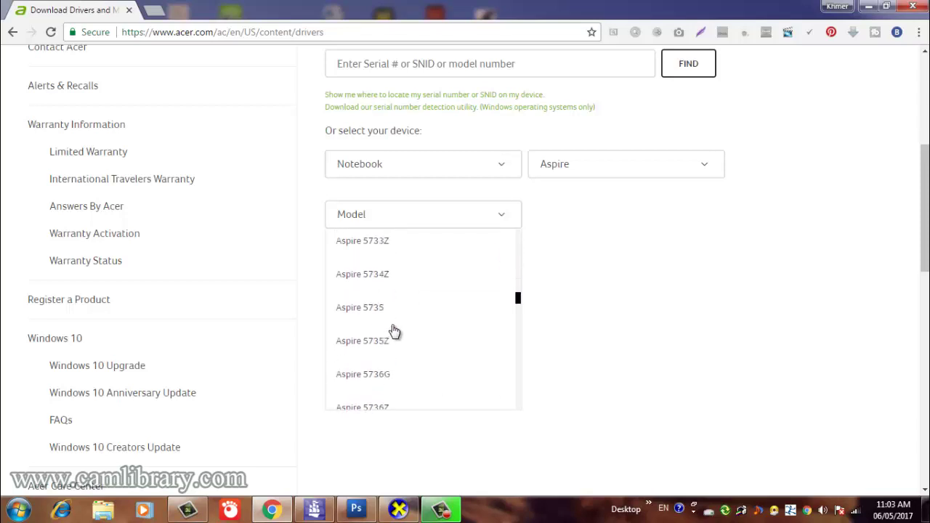
scroll(393, 332, "down", 14)
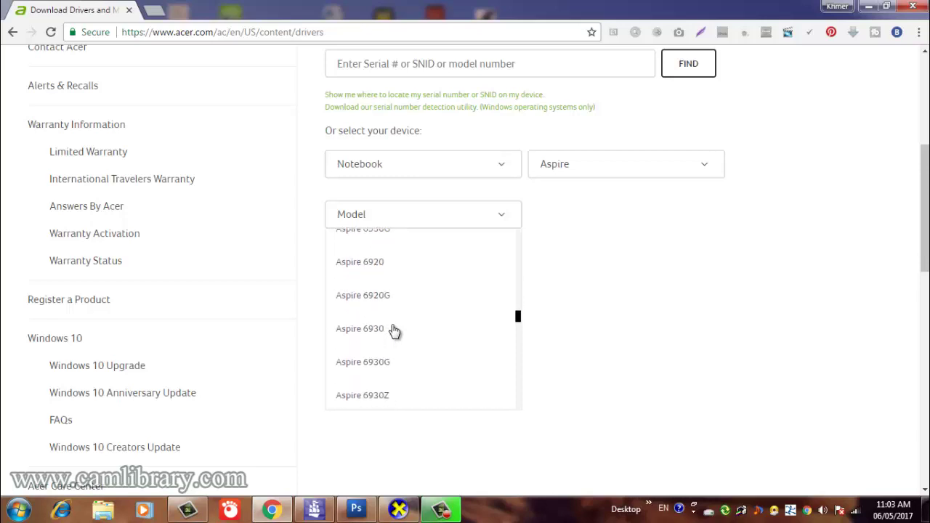
scroll(393, 332, "down", 15)
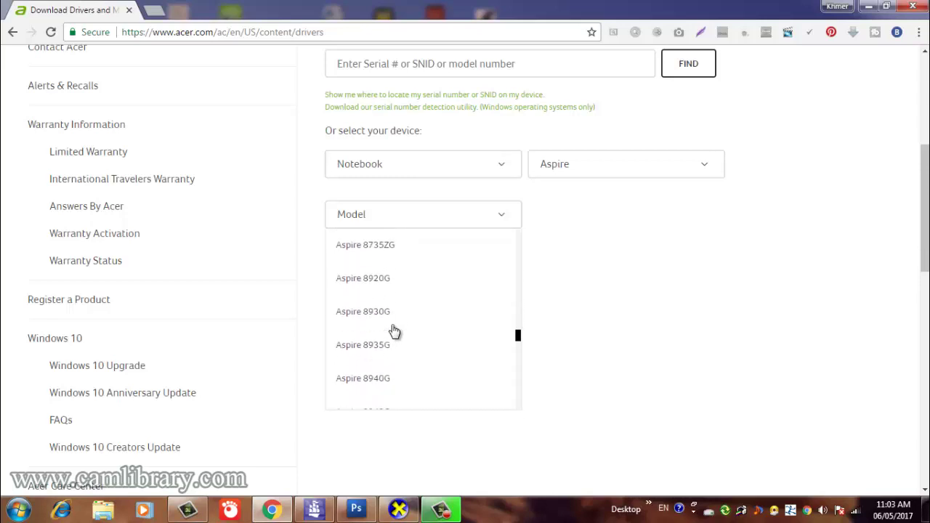
scroll(393, 332, "down", 3)
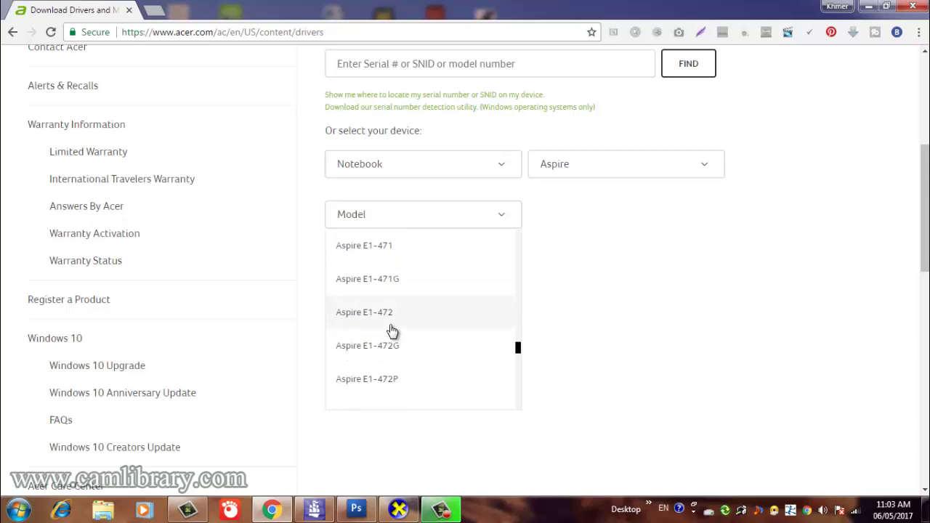
scroll(413, 263, "up", 1)
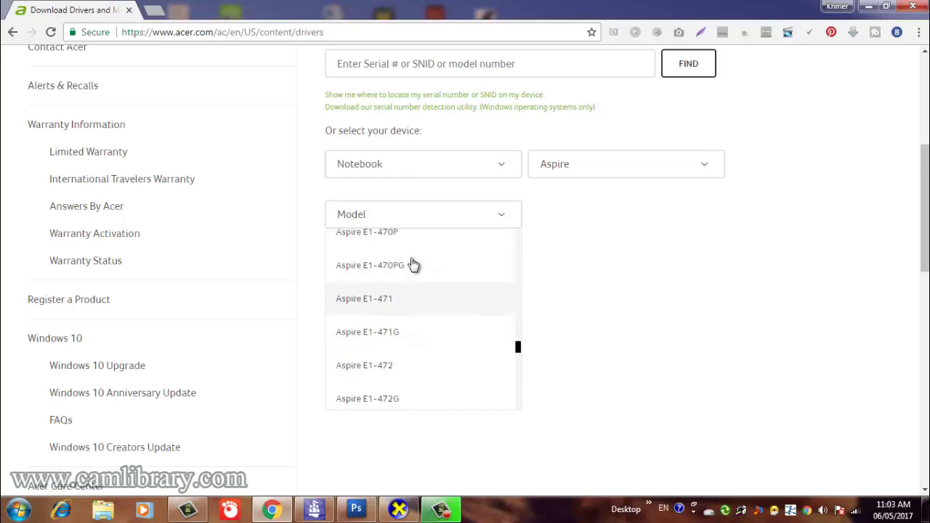
scroll(418, 263, "up", 1)
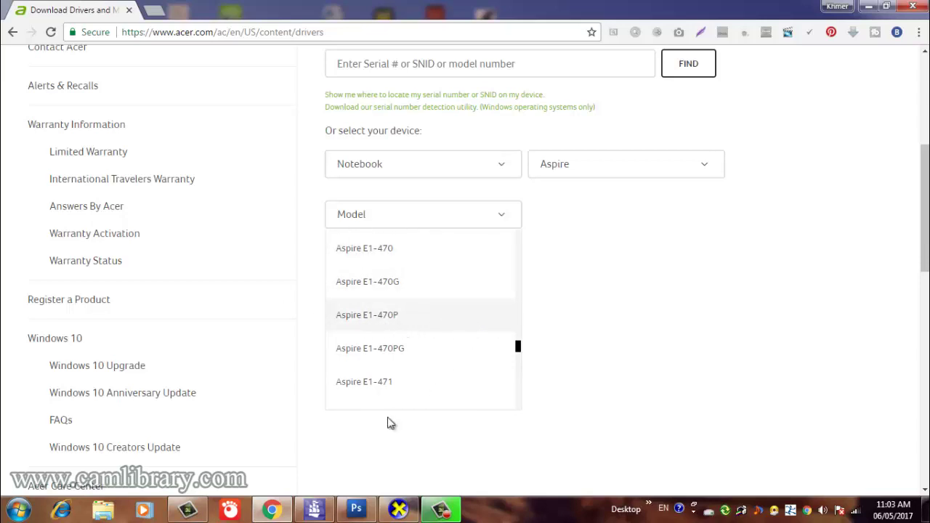
left_click(369, 251)
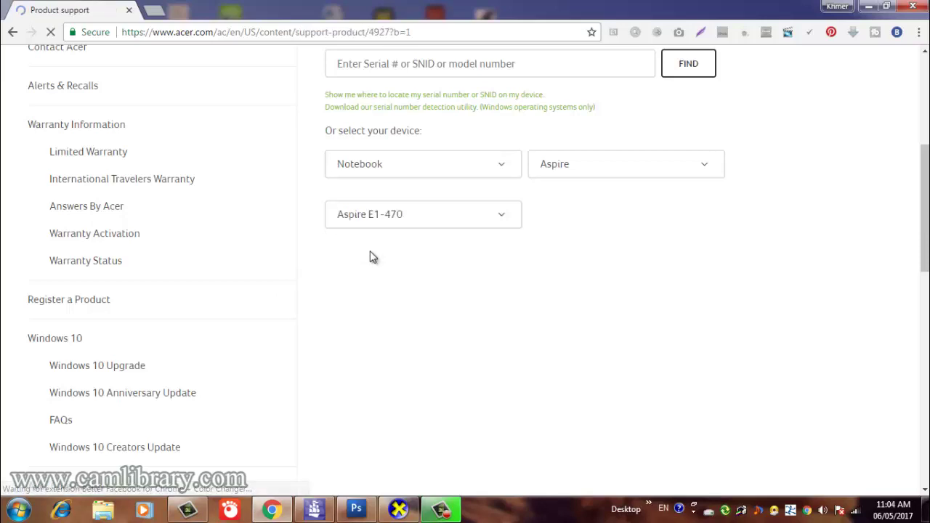
Dismiss the survey request and view the Drivers and Manuals section for the Aspire E1-470.
scroll(370, 317, "down", 3)
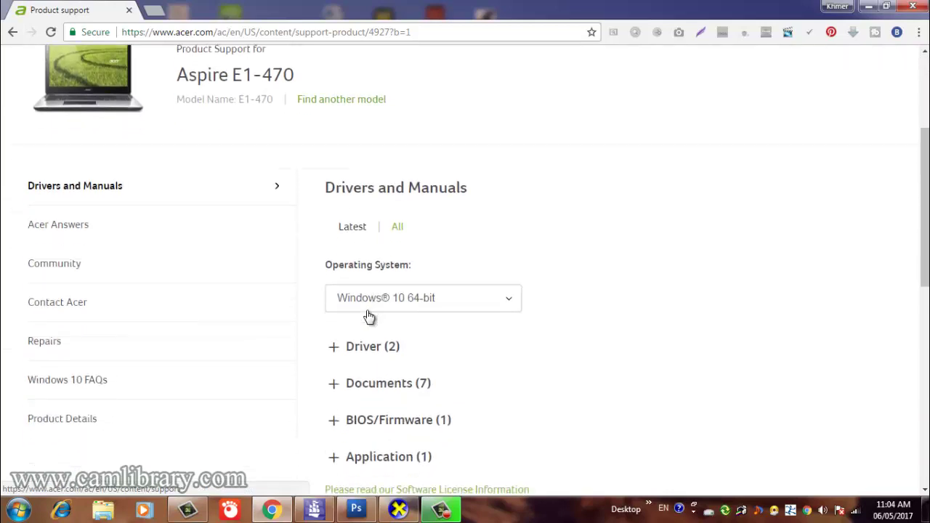
scroll(370, 317, "down", 2)
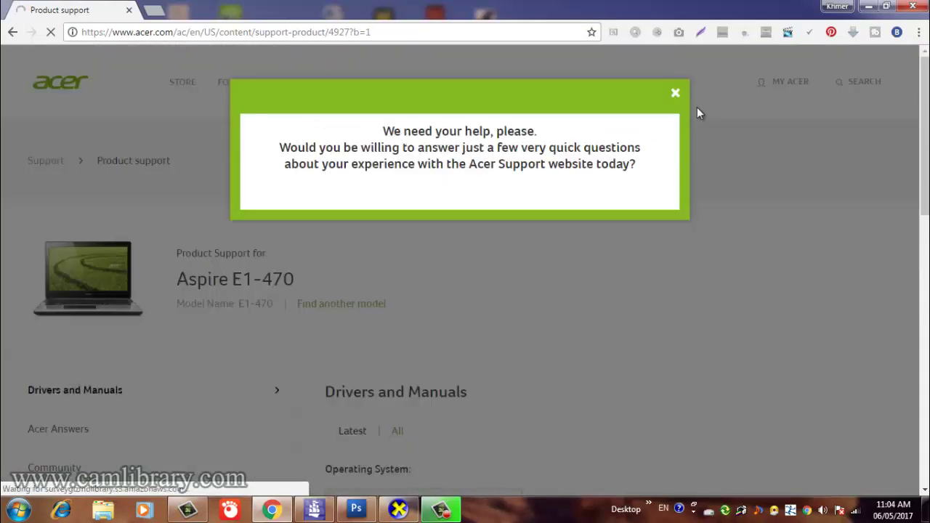
left_click(362, 286)
scroll(354, 423, "down", 2)
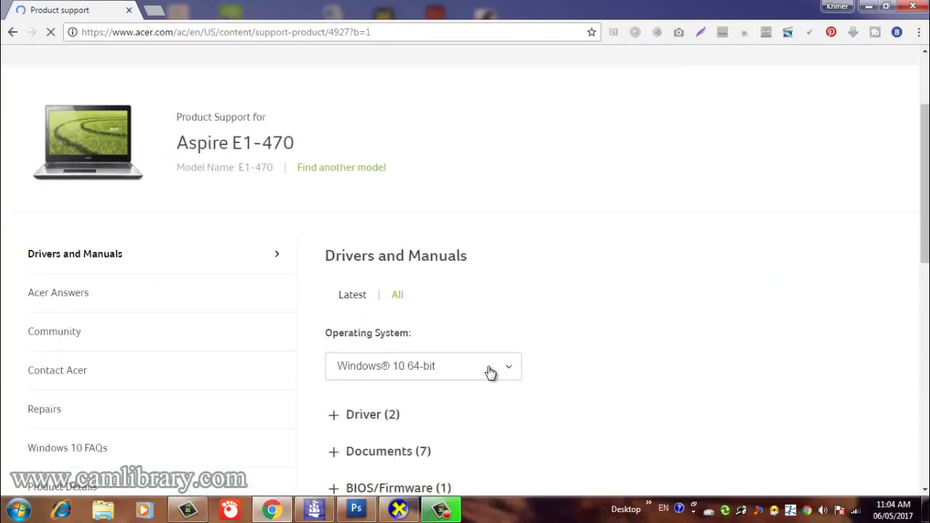
scroll(504, 372, "down", 2)
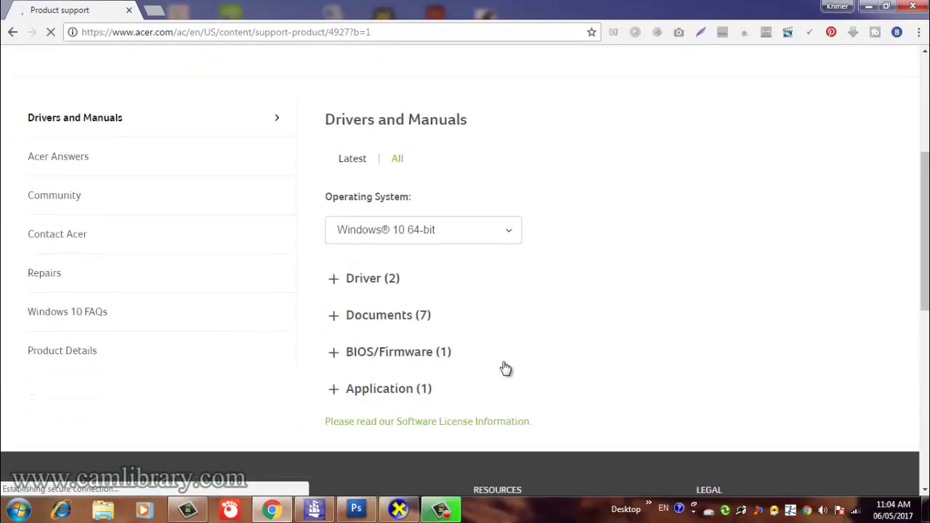
Review the operating system choices offered for the Aspire E1-470 drivers and dismiss the Windows color scheme prompt.
left_click(513, 232)
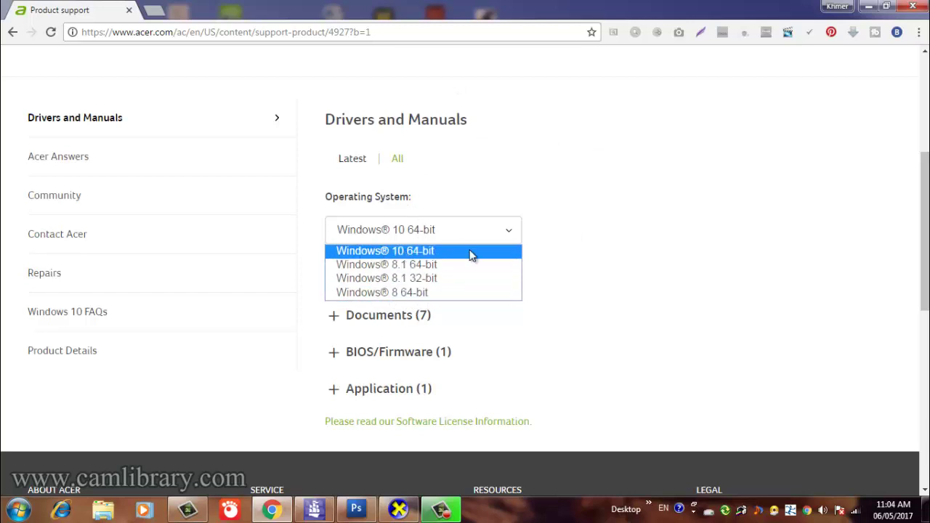
left_click(760, 208)
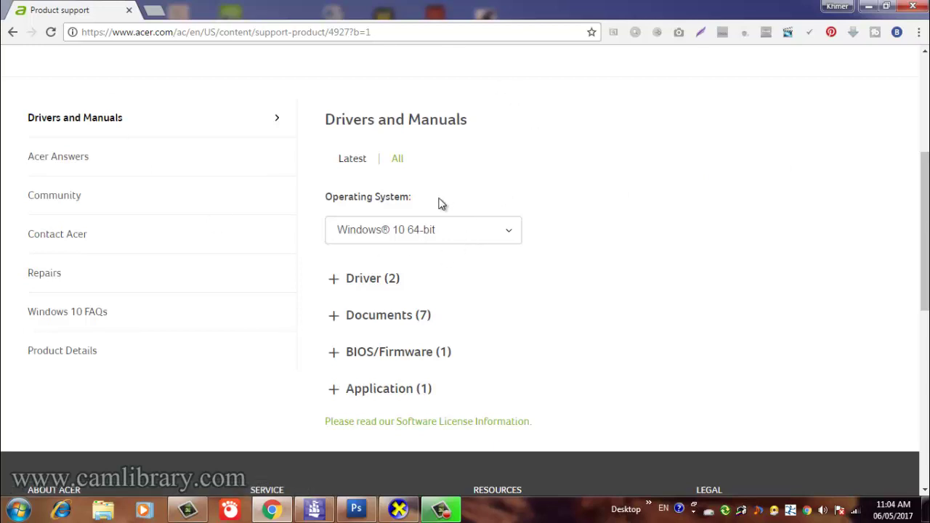
left_click(502, 231)
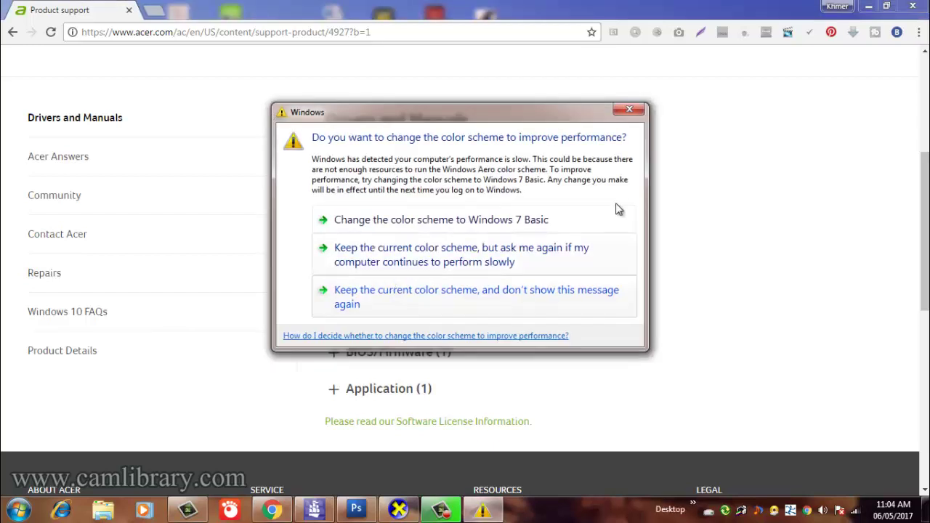
left_click(641, 111)
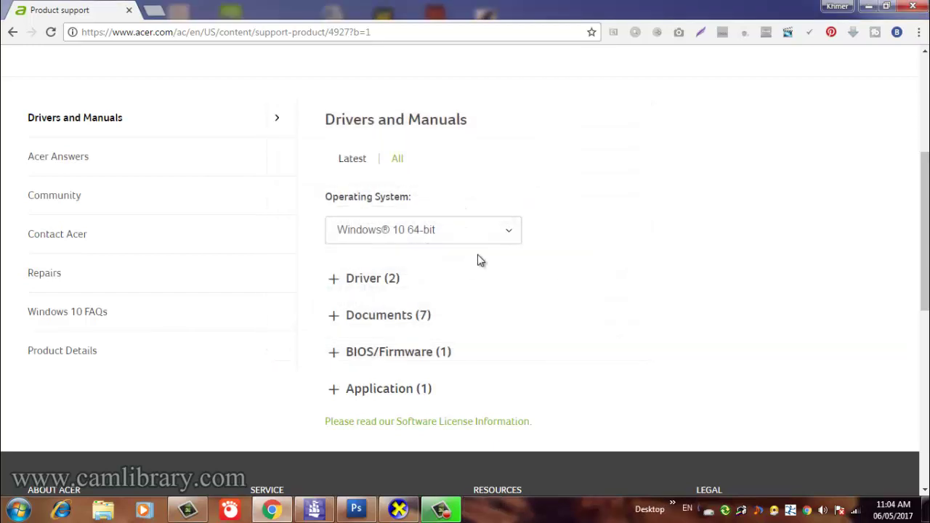
left_click(511, 237)
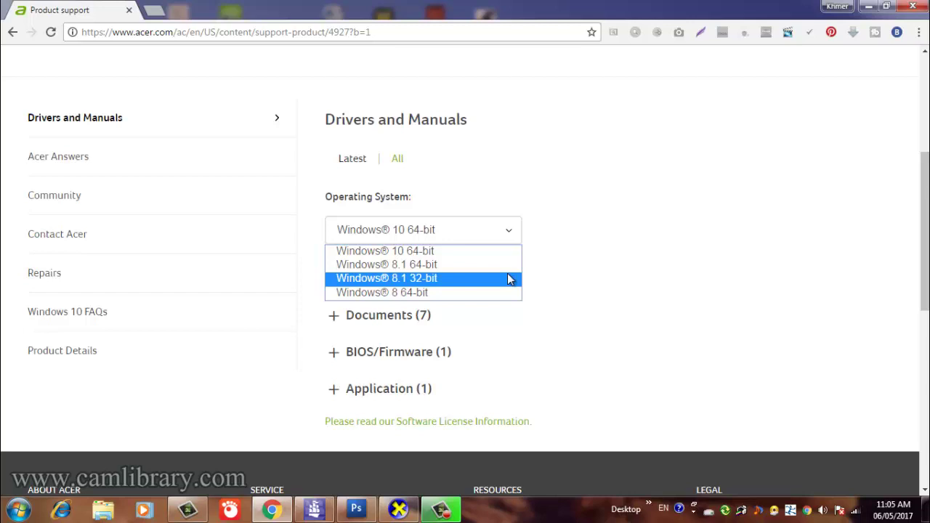
left_click(583, 205)
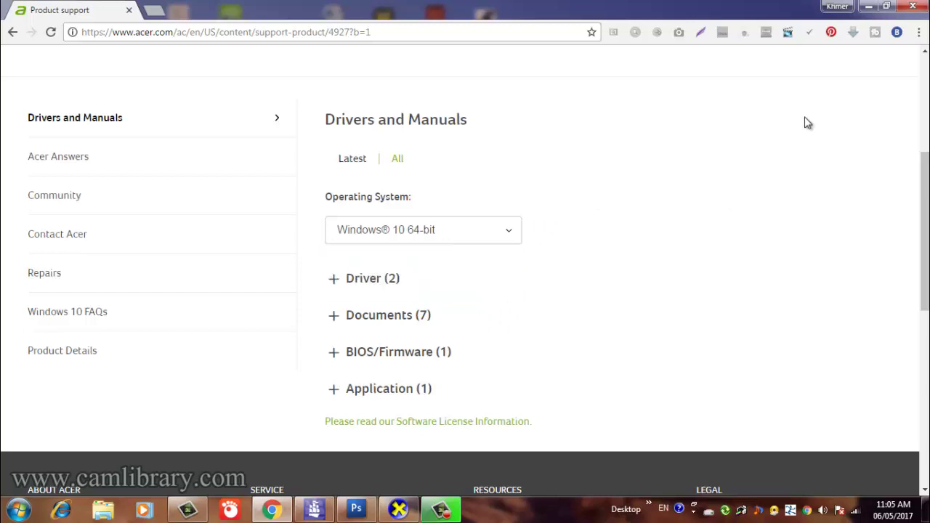
left_click(509, 242)
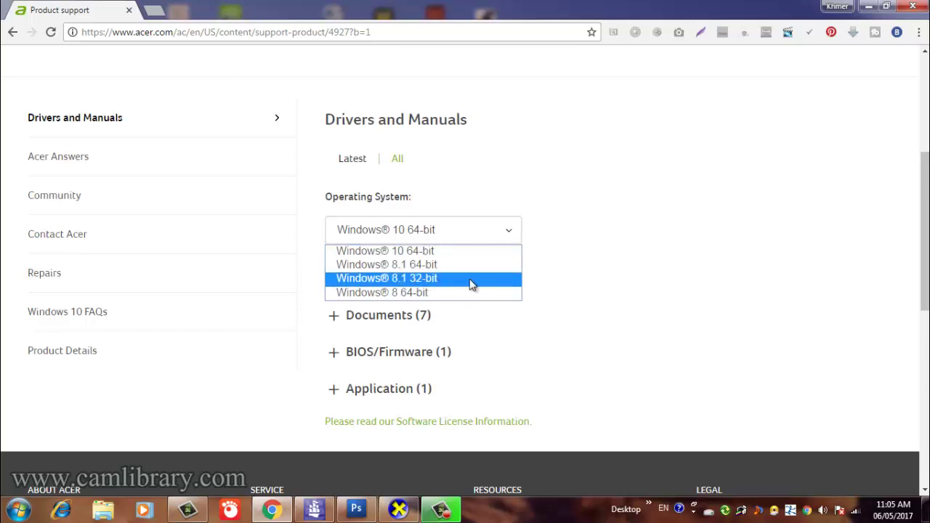
left_click(570, 305)
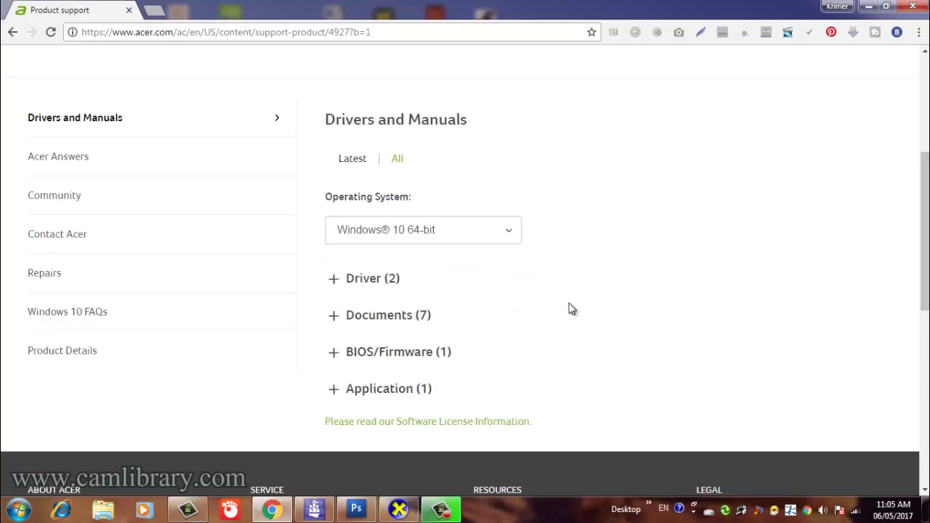
Open the computer's System properties from the desktop to check the Windows edition and system type, and minimize the window.
left_click(868, 7)
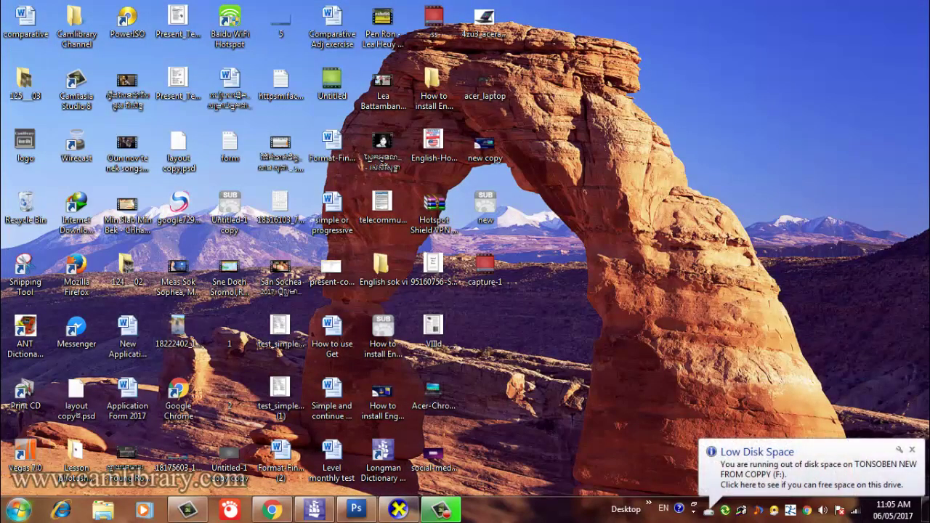
left_click(7, 508)
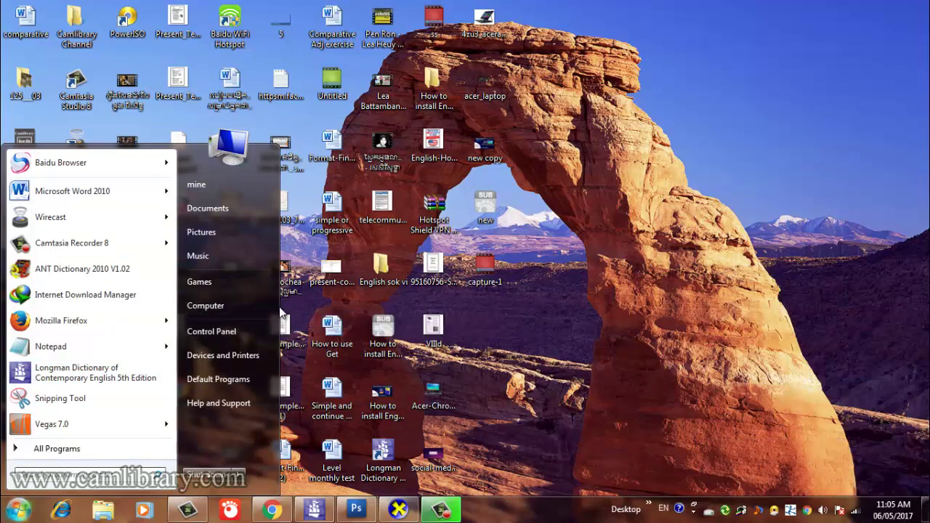
right_click(225, 311)
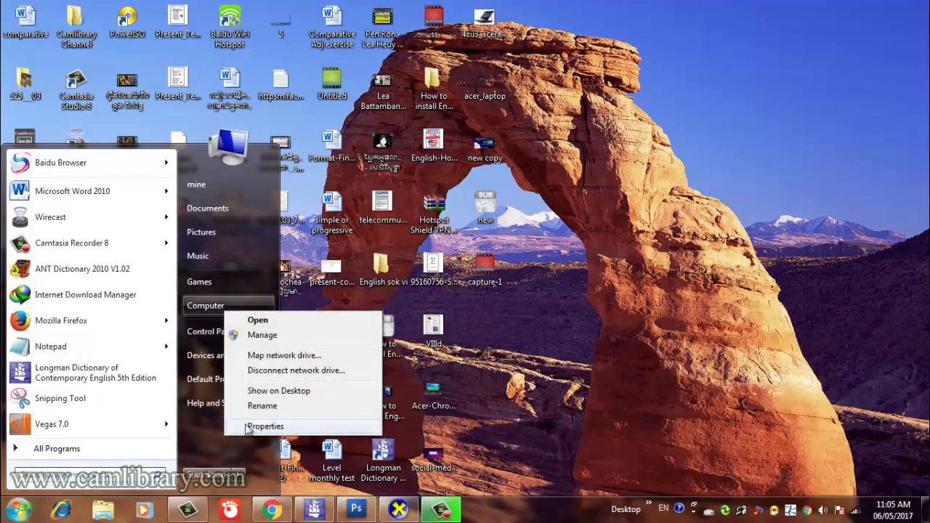
key("Escape")
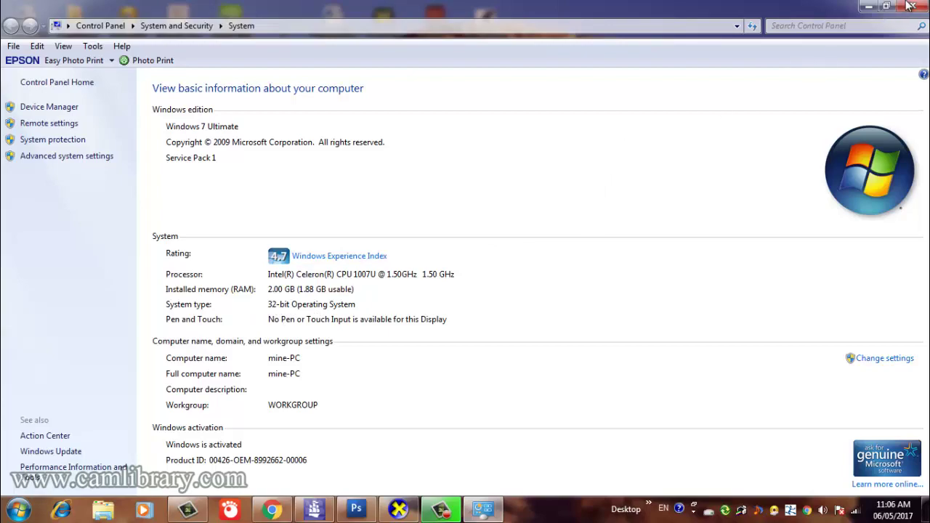
left_click(868, 6)
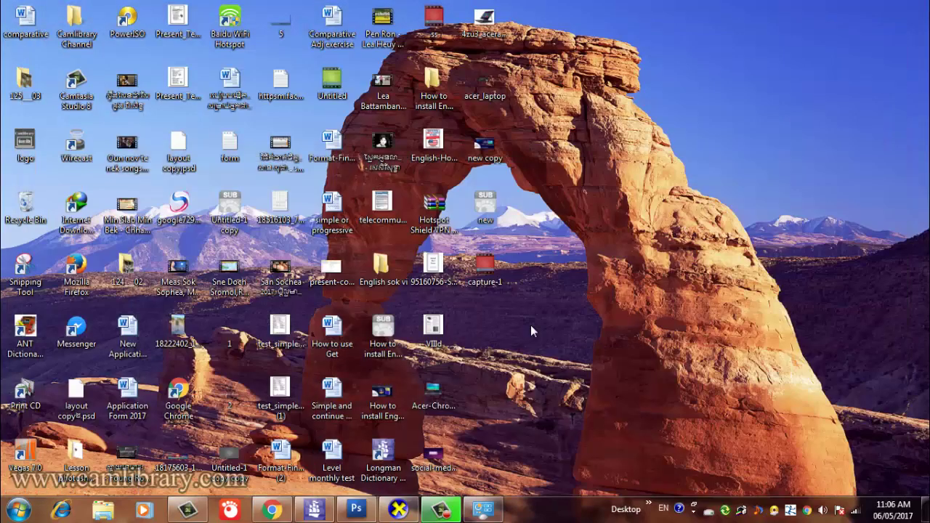
Switch back to Acer's support page in Chrome and compare its operating system choices with the computer's System information.
left_click(398, 509)
left_click(402, 510)
left_click(281, 511)
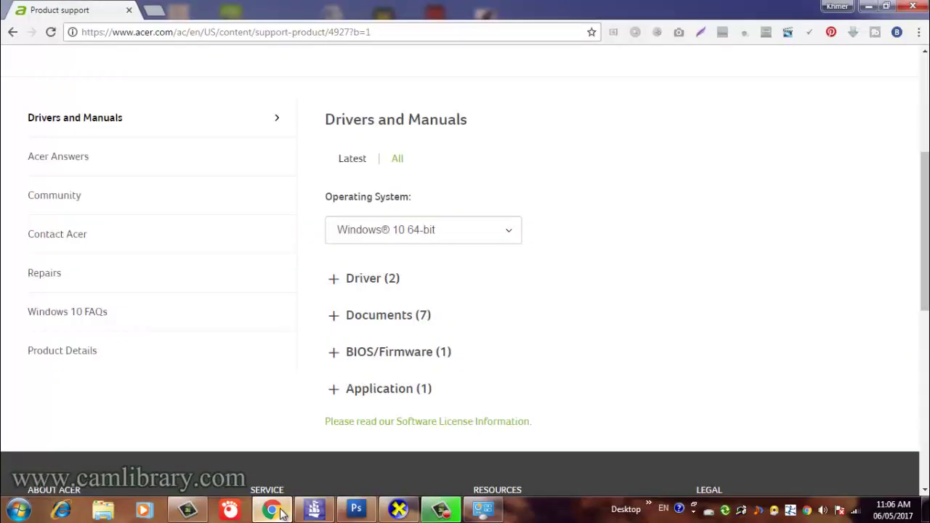
left_click(483, 232)
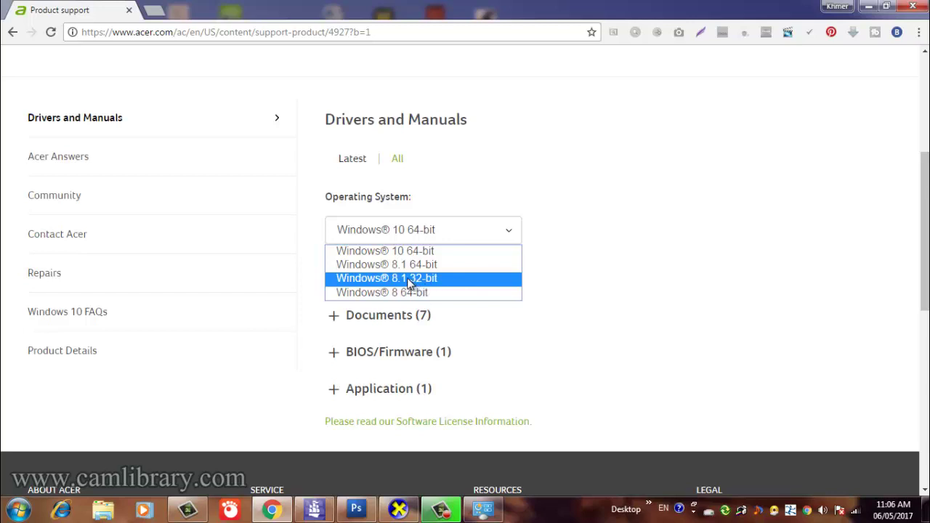
left_click(749, 297)
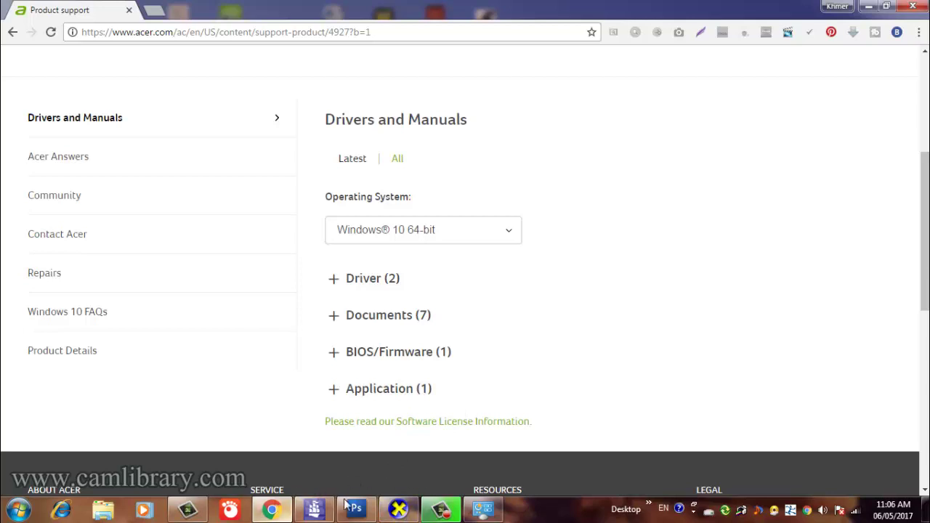
left_click(483, 509)
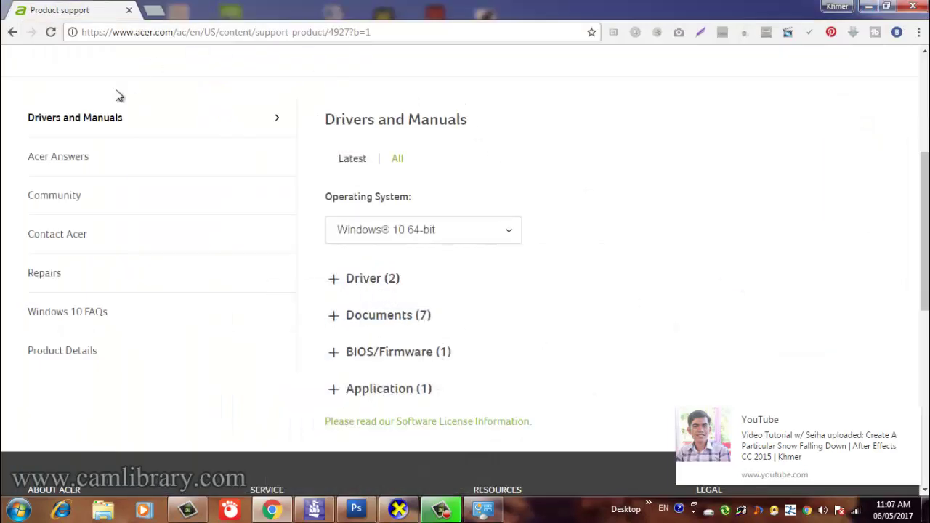
Dismiss the Windows color scheme prompt and set the operating system for the driver downloads to Windows 8.1 32-bit.
left_click(409, 237)
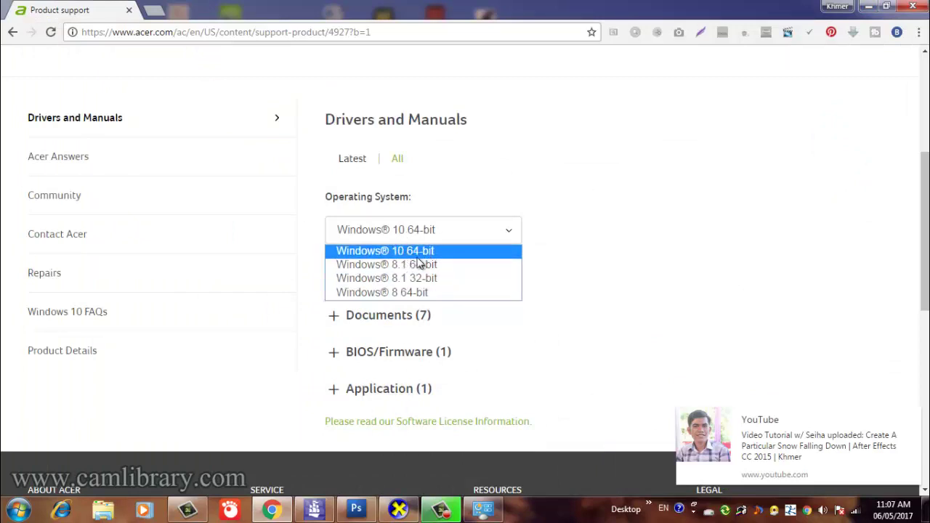
left_click(548, 234)
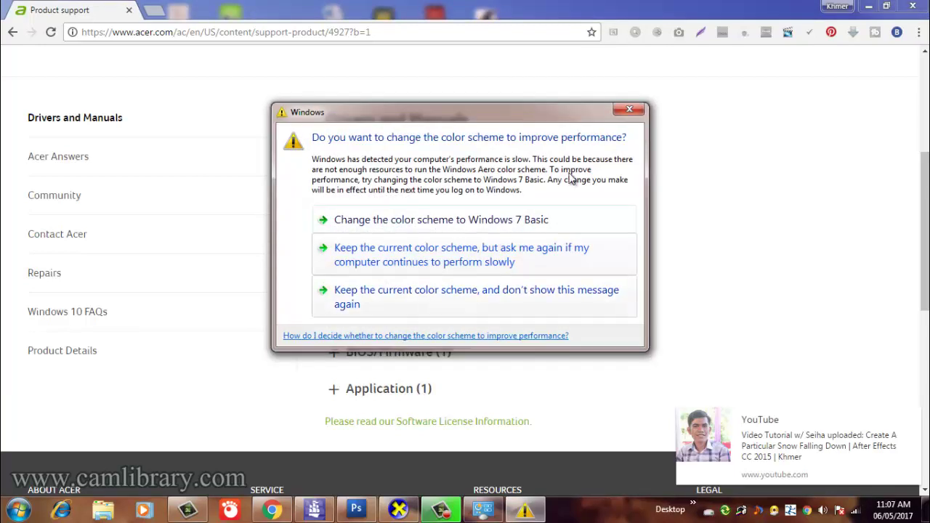
left_click(640, 112)
left_click(518, 232)
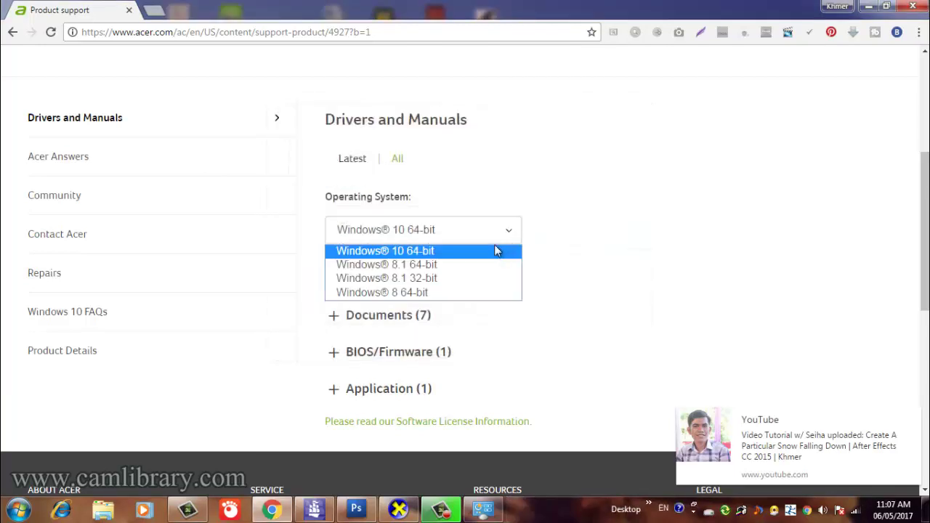
left_click(460, 280)
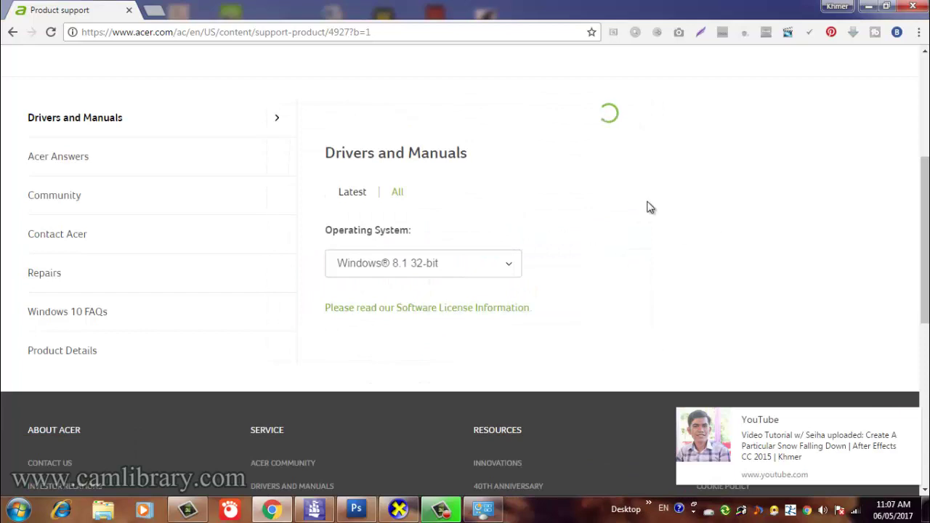
Expand the Driver category for Windows 8.1 32-bit and check which drivers it offers.
scroll(349, 305, "down", 2)
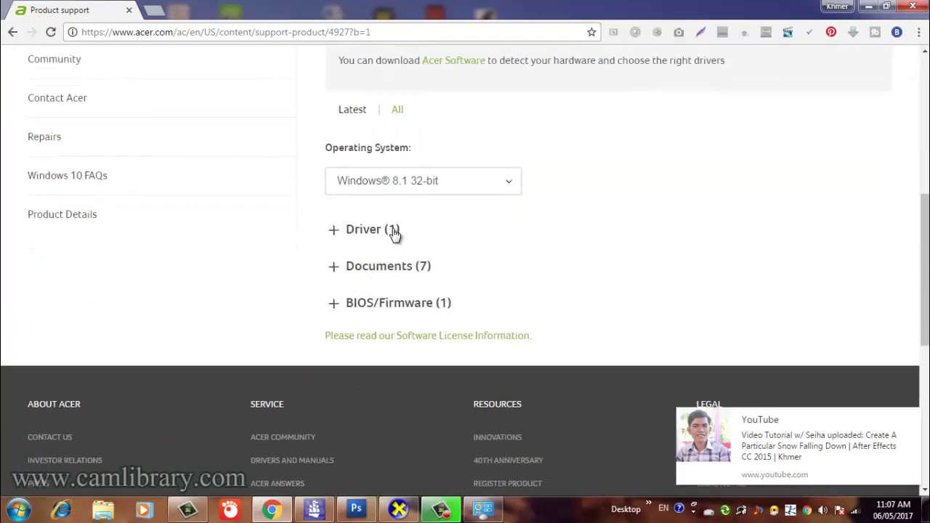
left_click(375, 236)
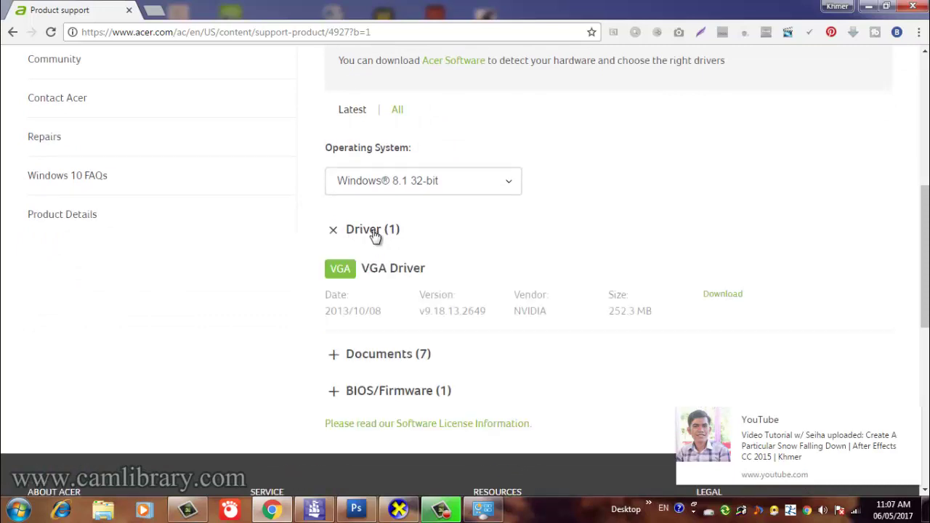
scroll(375, 235, "down", 1)
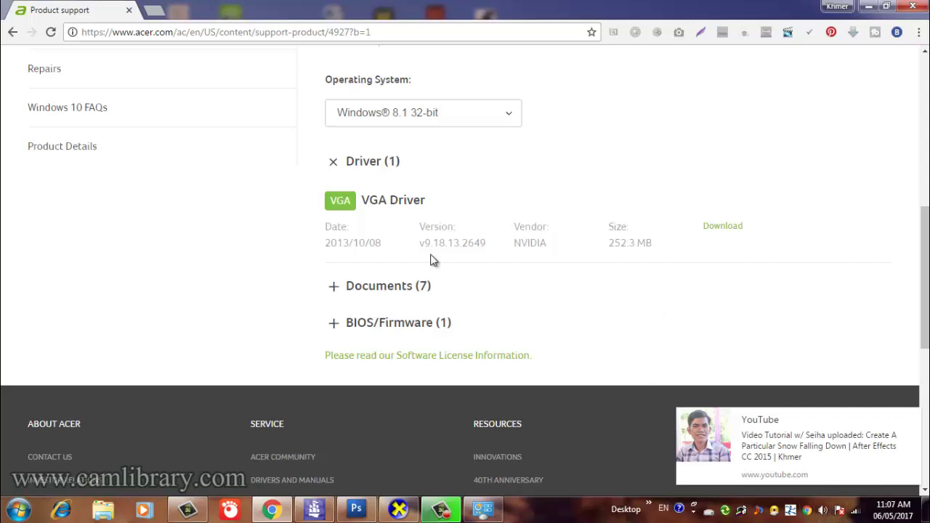
Set the operating system to Windows 8 64-bit and expand its Driver category.
left_click(493, 123)
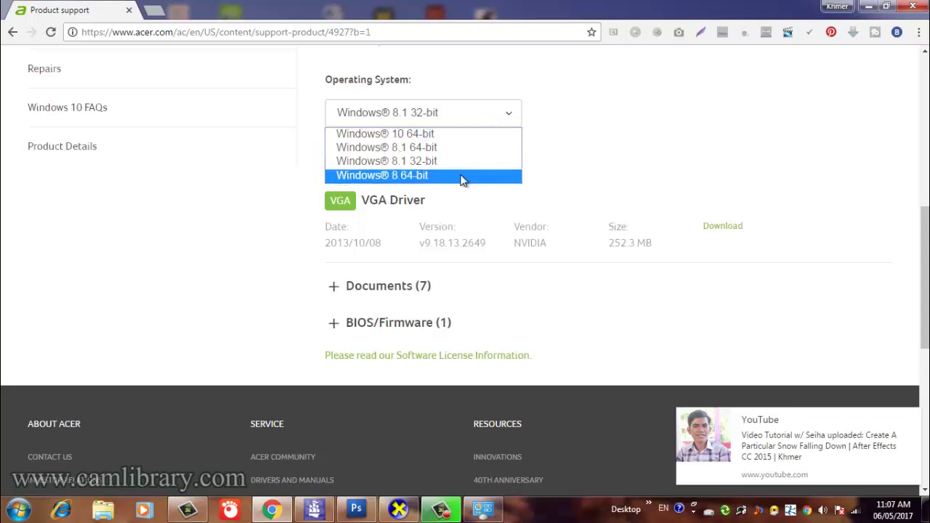
left_click(411, 178)
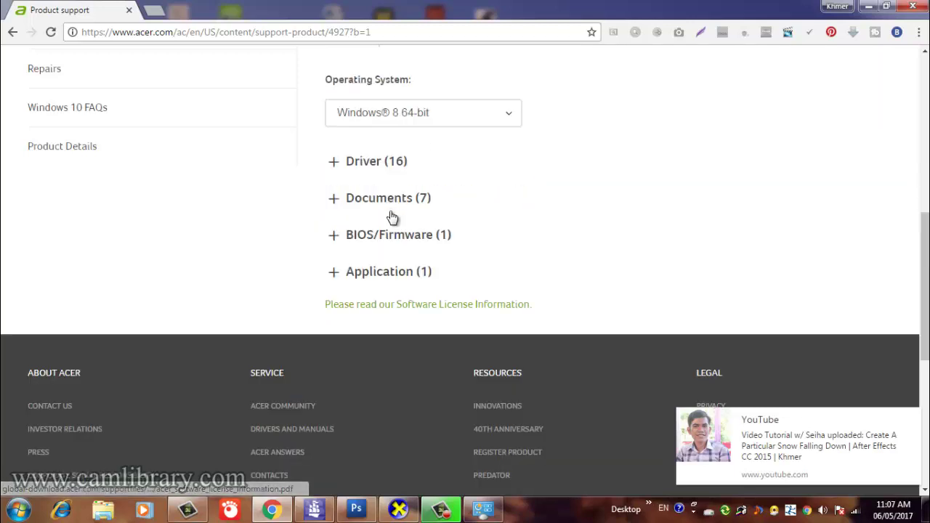
left_click(361, 167)
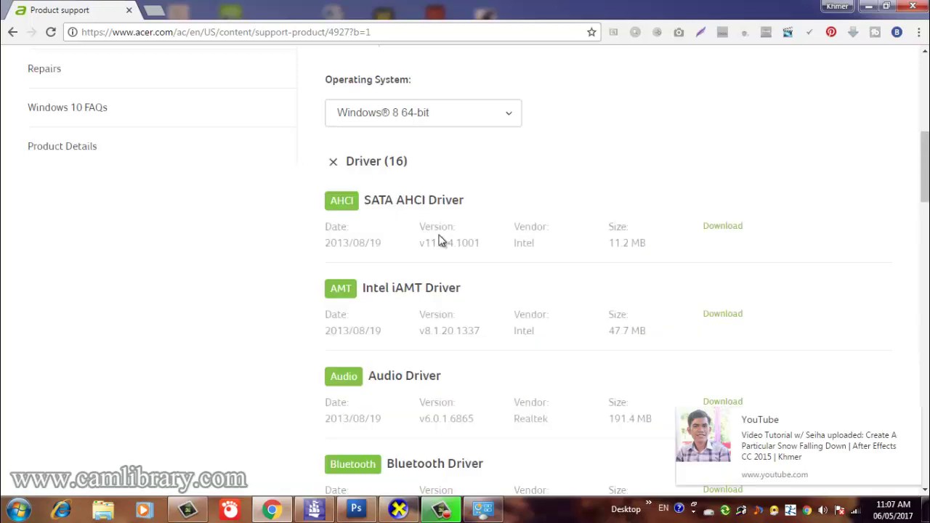
Look through the Windows 8 64-bit driver list, from the SATA AHCI entry down to the VGA and Wireless LAN drivers.
scroll(439, 239, "down", 6)
scroll(435, 259, "down", 3)
scroll(435, 259, "up", 10)
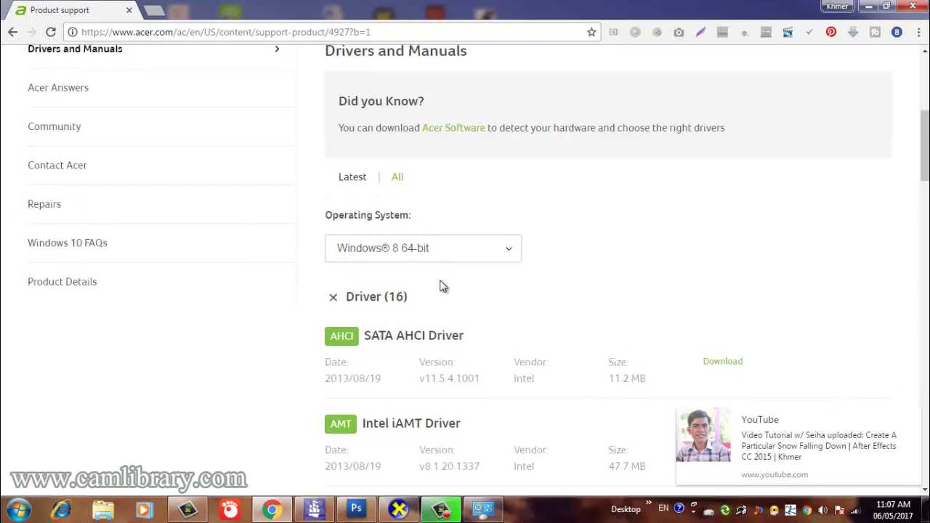
scroll(440, 284, "down", 6)
scroll(444, 286, "down", 2)
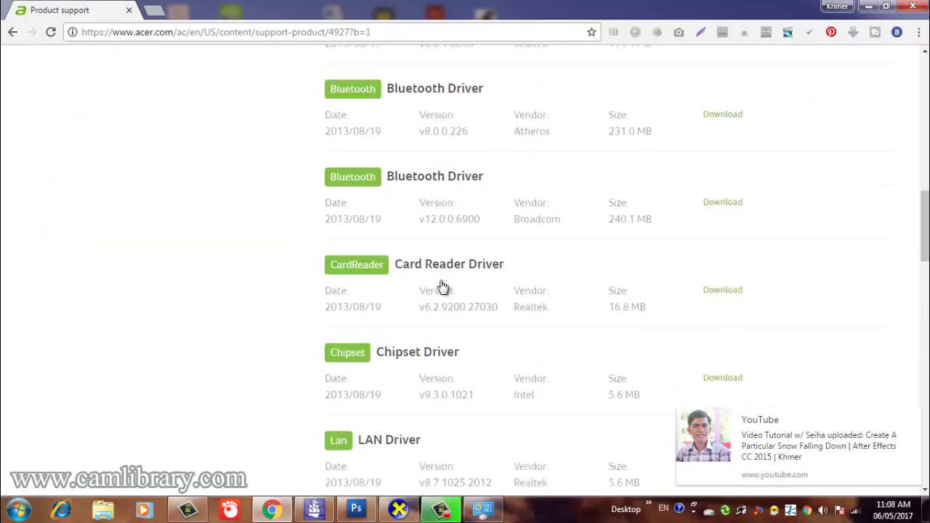
scroll(436, 310, "down", 2)
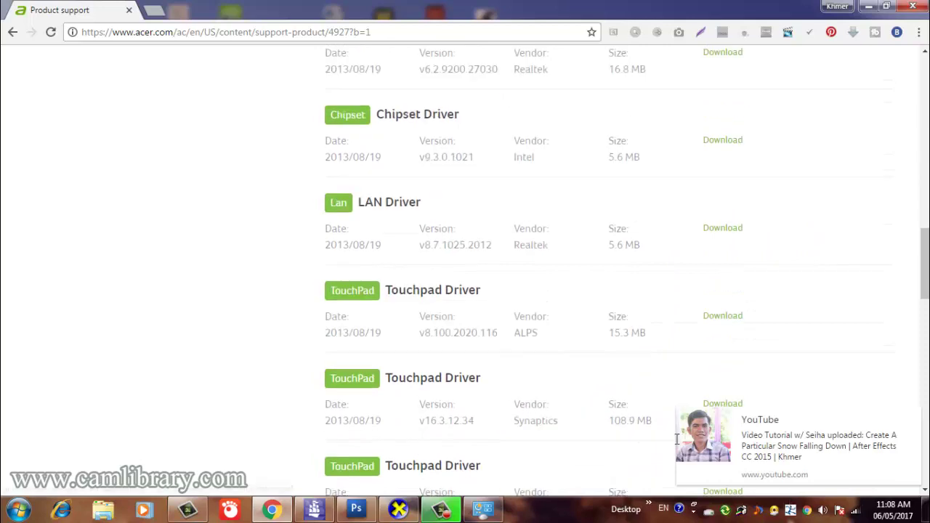
scroll(315, 313, "down", 3)
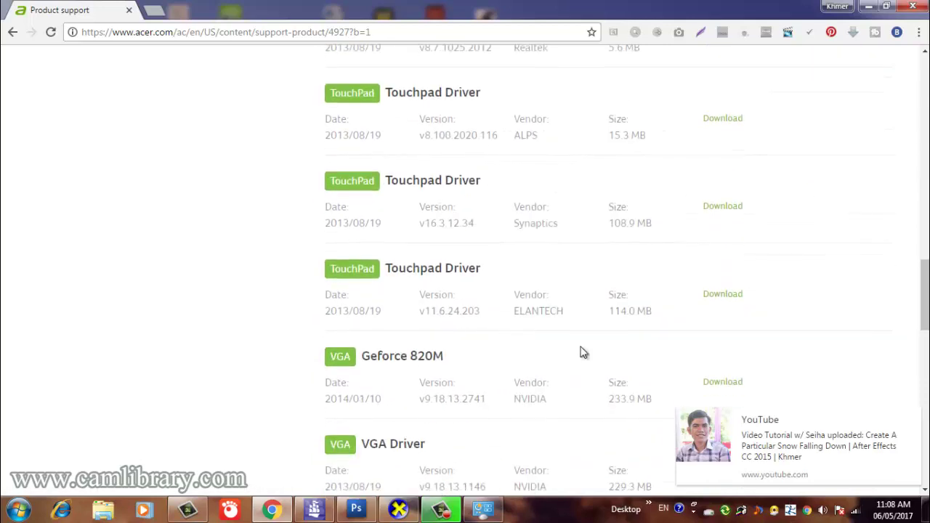
scroll(416, 337, "down", 3)
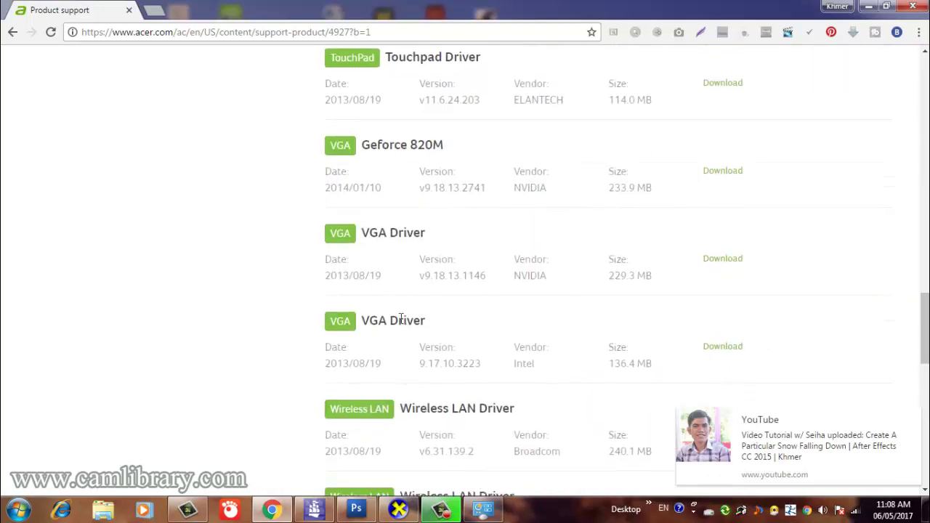
scroll(396, 320, "down", 1)
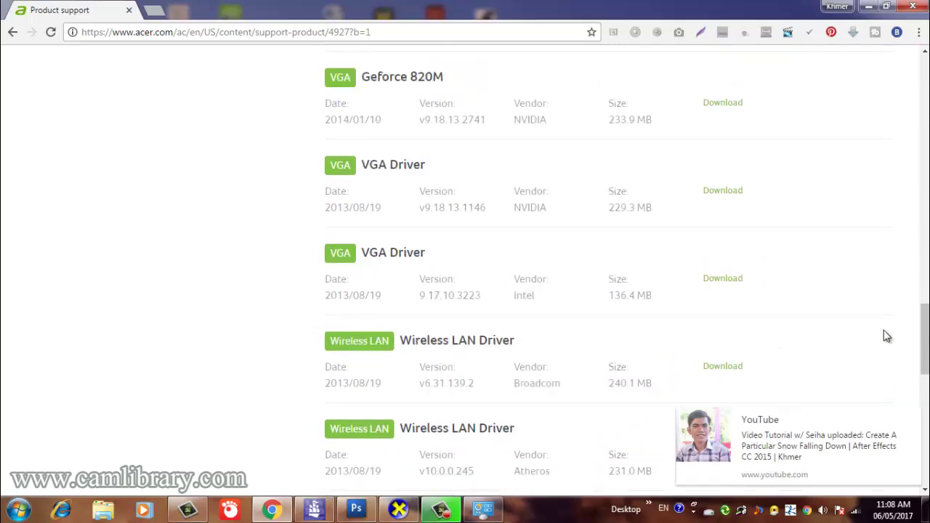
left_click_drag(925, 338, 924, 346)
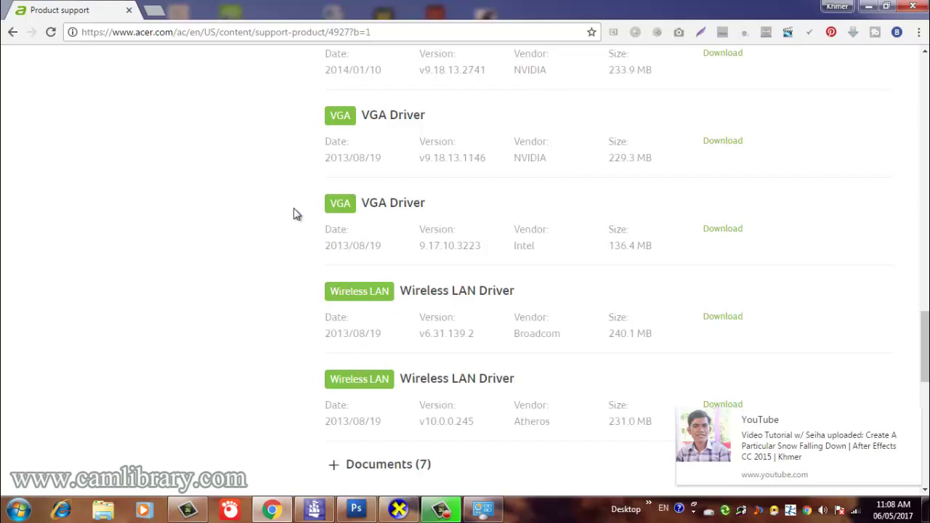
scroll(925, 349, "down", 1)
scroll(924, 349, "up", 4)
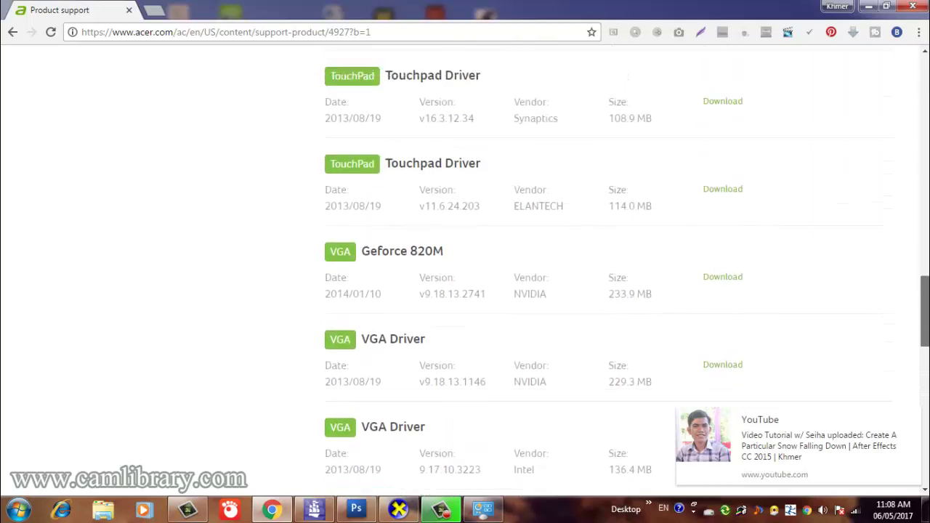
Review the rest of the Windows 8 64-bit driver list through the Wireless LAN entries, and recheck the earlier entries.
scroll(926, 364, "down", 3)
scroll(927, 364, "down", 2)
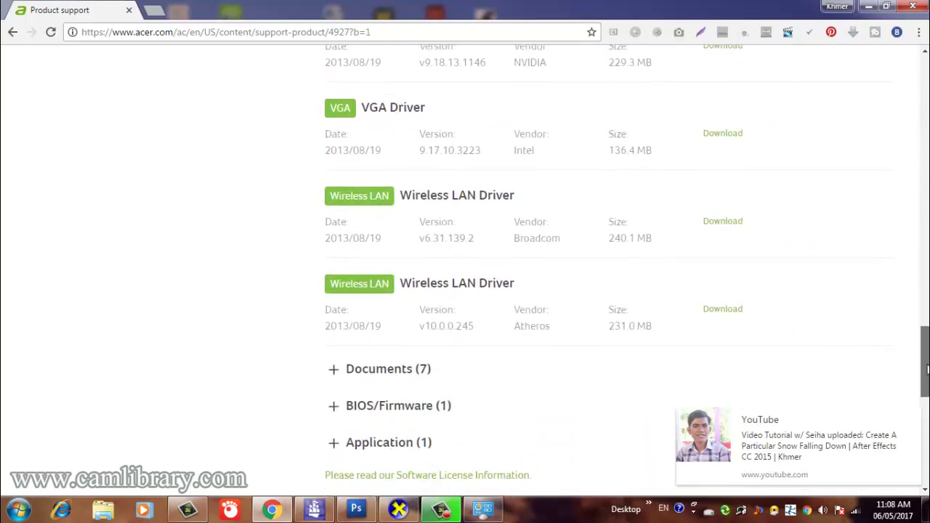
scroll(926, 385, "down", 1)
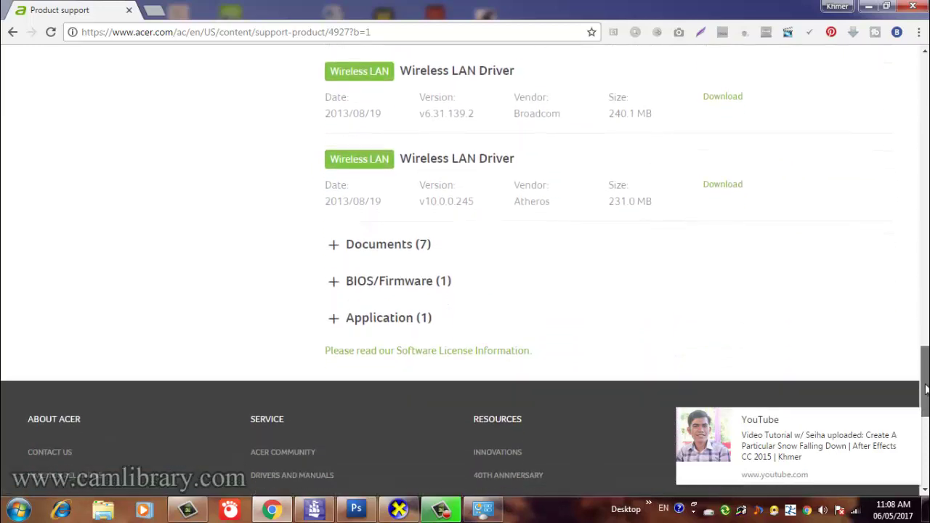
scroll(927, 385, "up", 12)
scroll(925, 209, "up", 4)
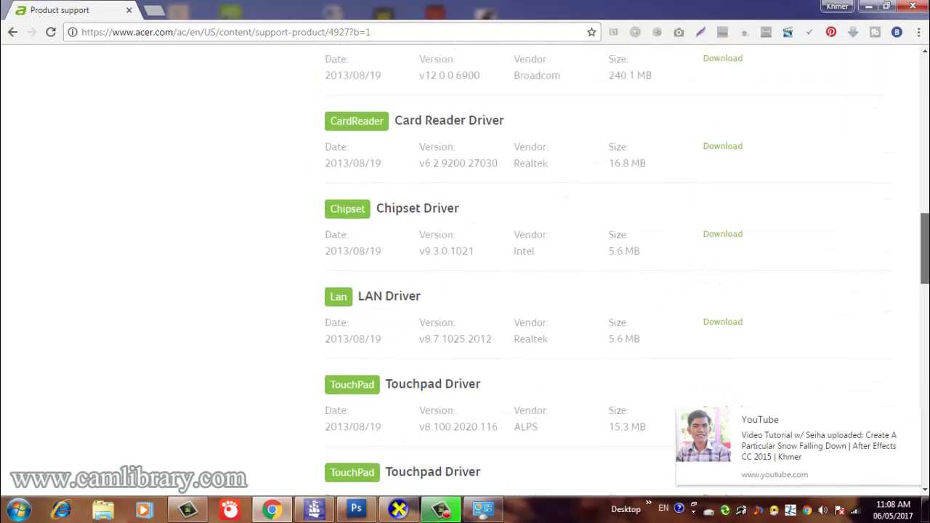
scroll(925, 209, "up", 2)
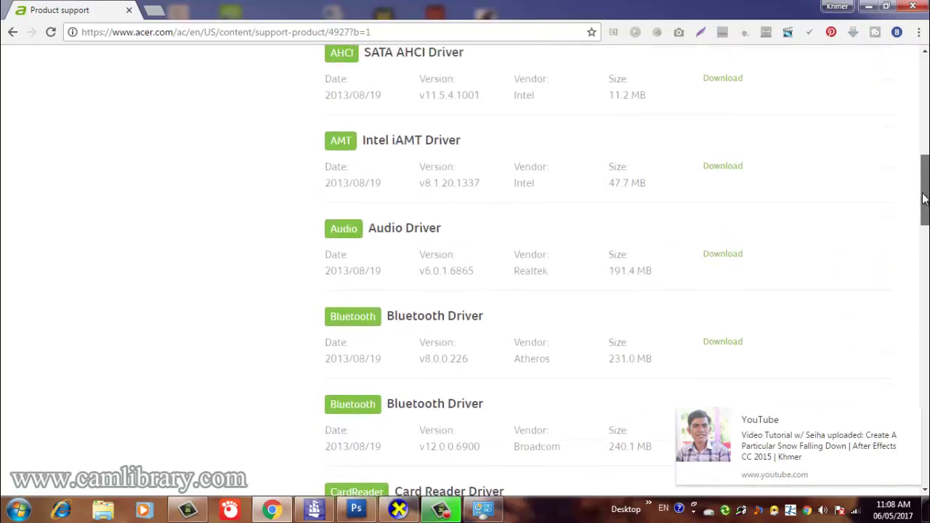
Set the operating system to Windows 10 64-bit and expand its Driver category.
scroll(884, 182, "up", 6)
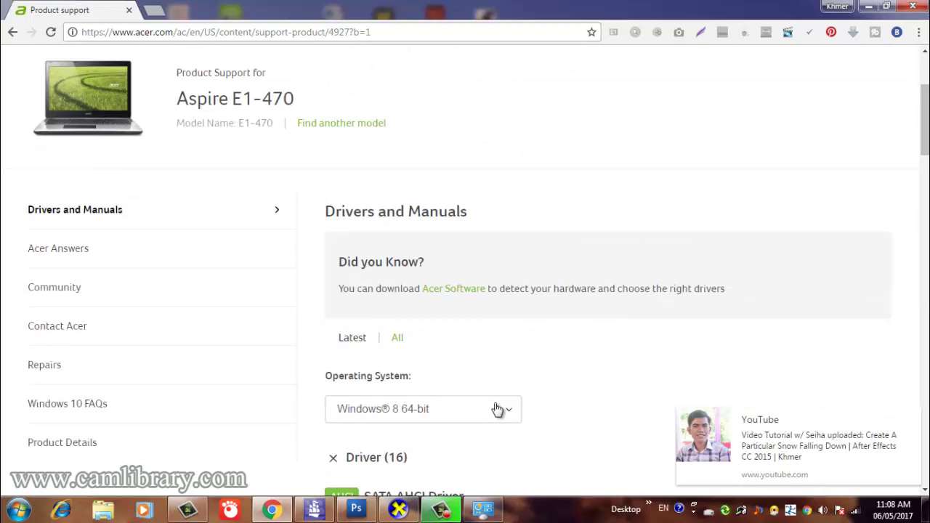
left_click(498, 409)
left_click(480, 430)
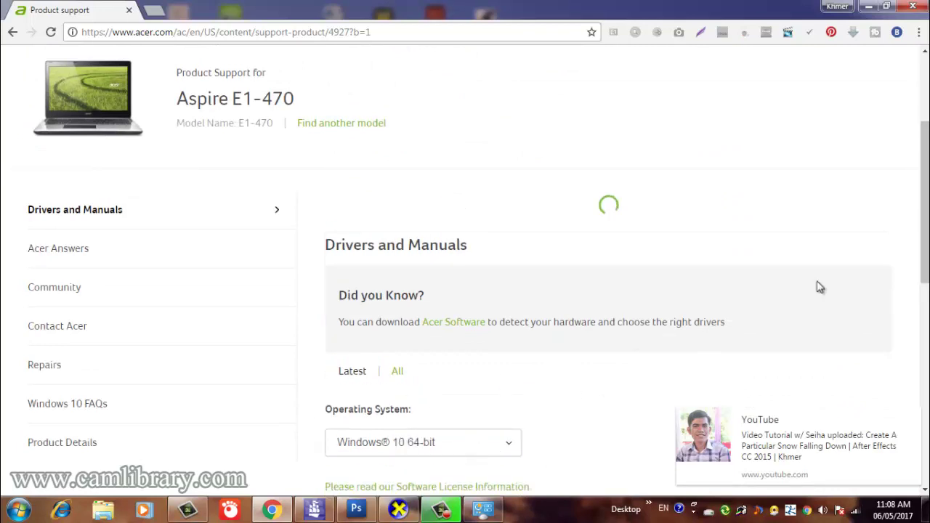
scroll(374, 282, "down", 1)
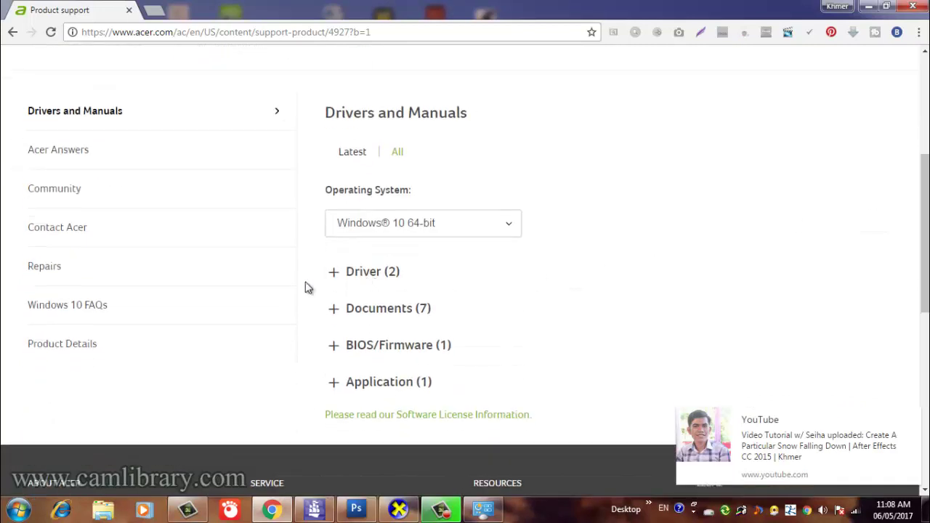
left_click(342, 276)
left_click_drag(926, 210, 927, 227)
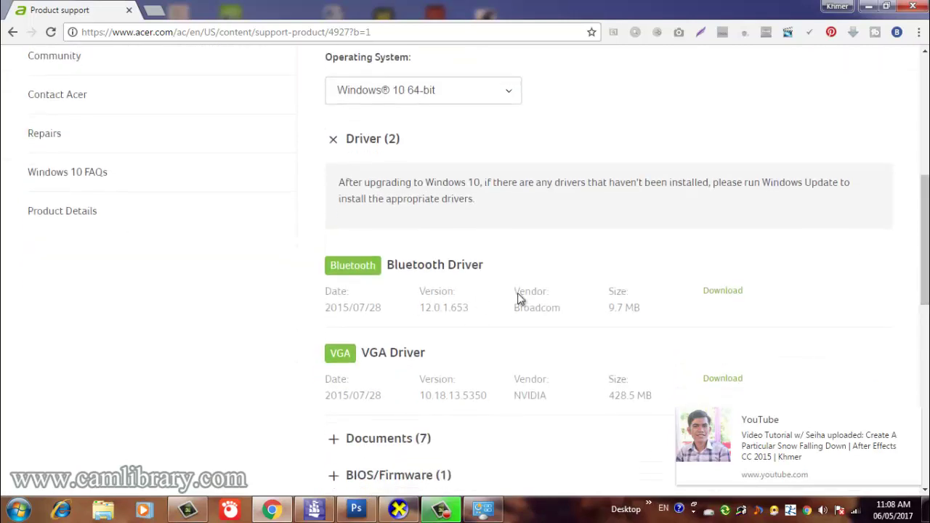
Examine the Windows 10 64-bit Bluetooth and VGA driver entries and the remaining download categories below them.
scroll(680, 266, "down", 1)
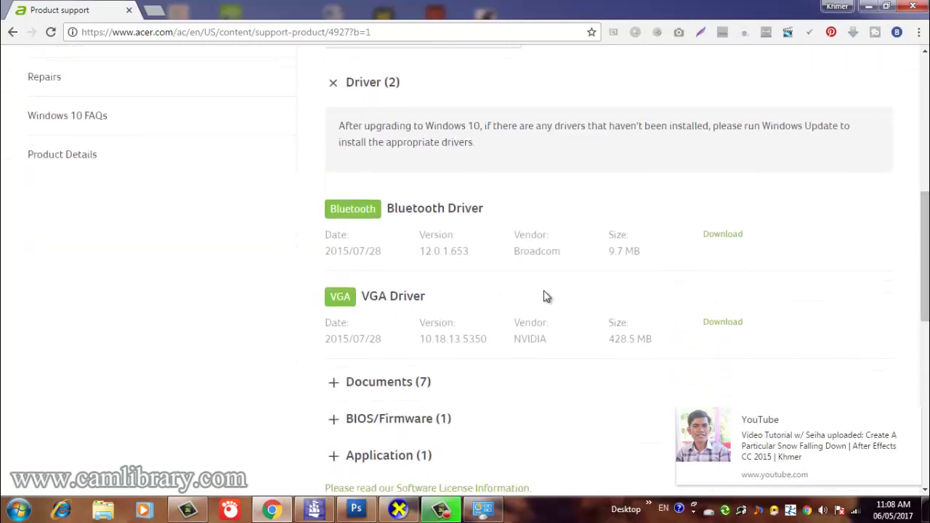
scroll(422, 140, "up", 1)
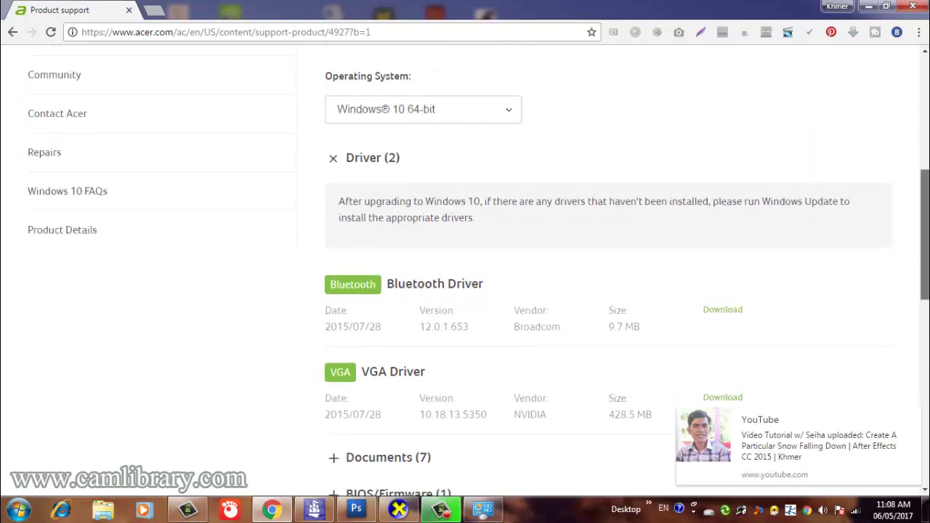
scroll(924, 232, "down", 1)
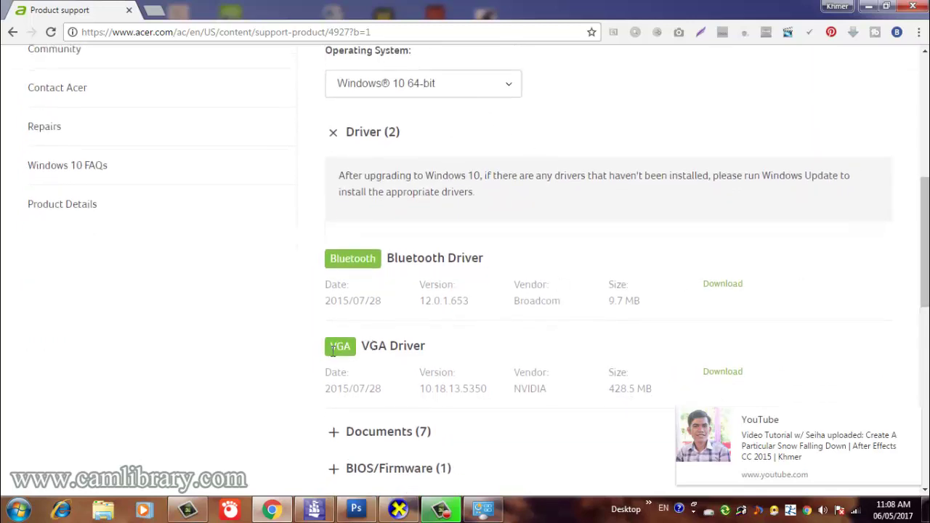
scroll(924, 240, "down", 5)
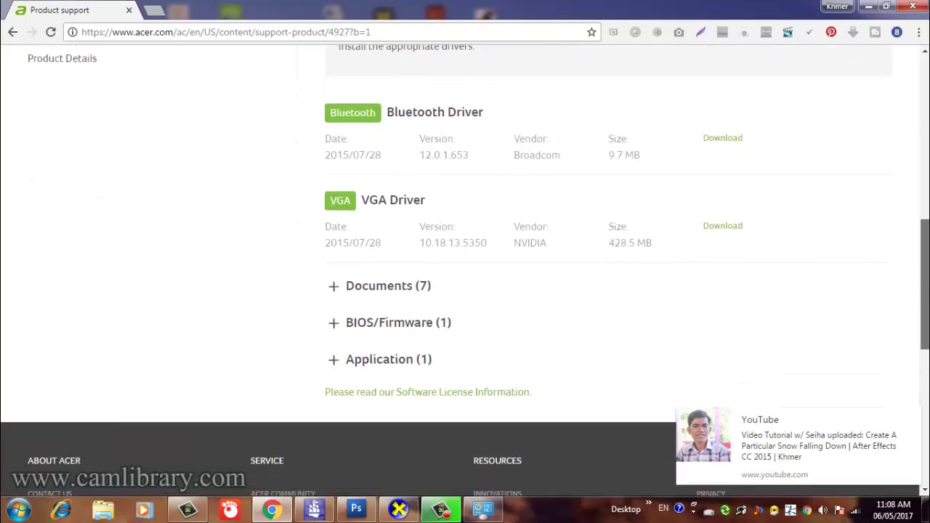
scroll(925, 240, "up", 6)
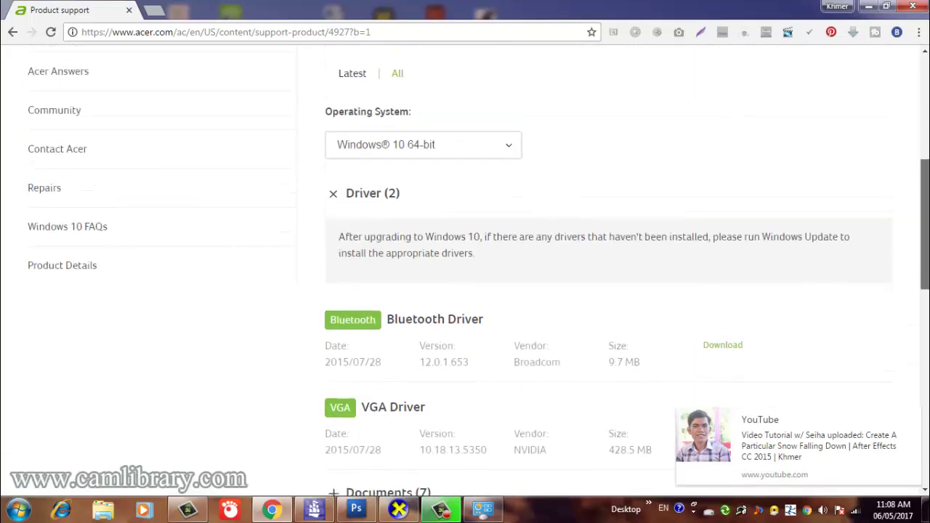
scroll(924, 240, "down", 4)
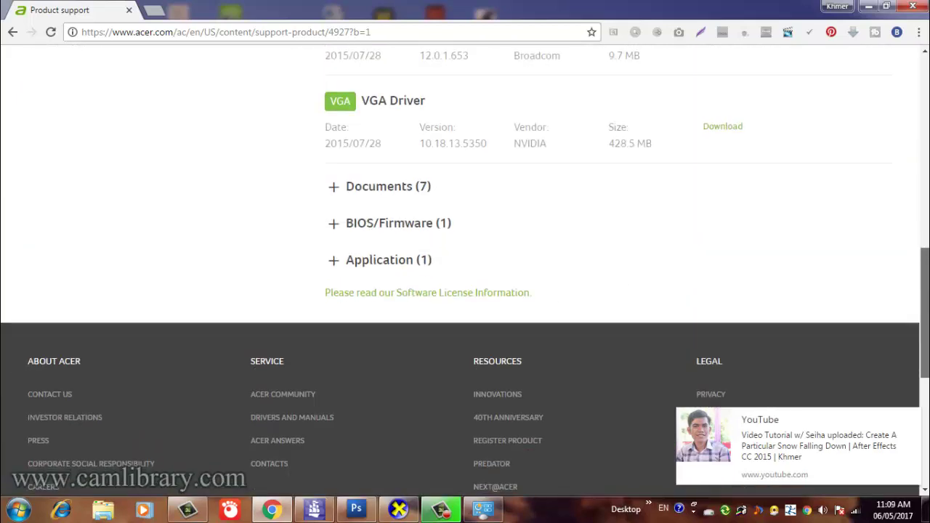
scroll(924, 240, "up", 5)
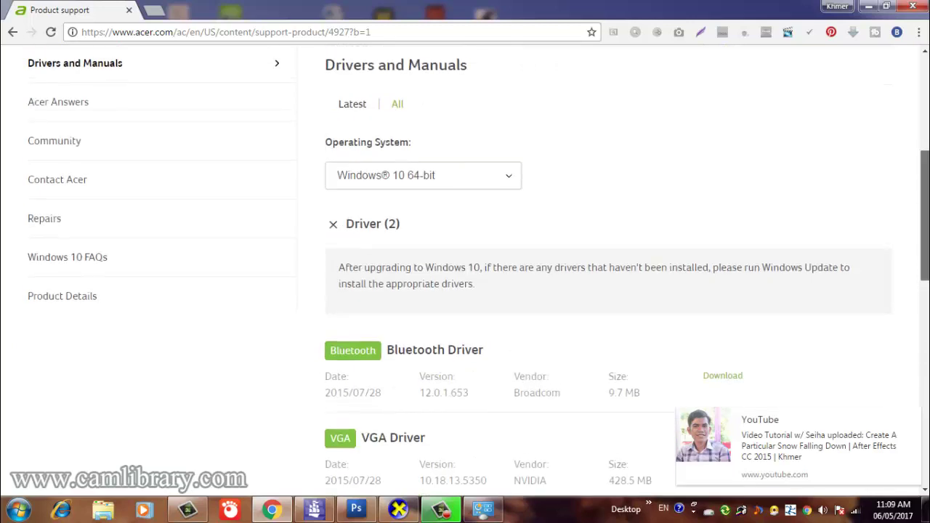
scroll(925, 239, "down", 2)
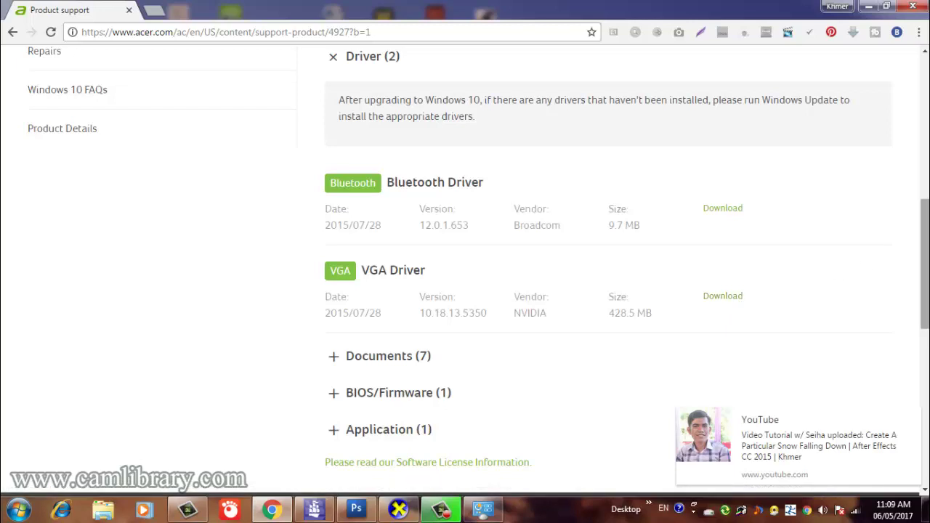
scroll(836, 182, "down", 1)
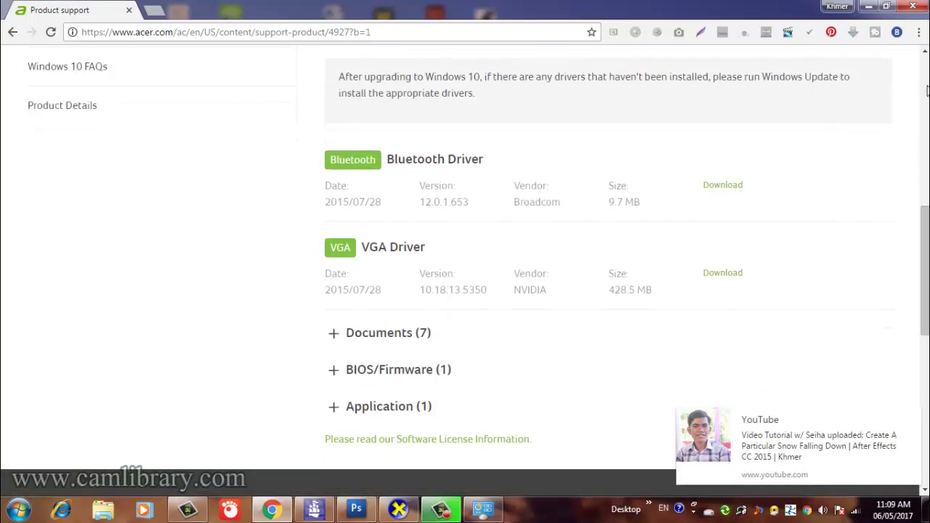
Minimize the browser window to show the desktop, and dismiss the YouTube notification and the Windows color scheme prompt.
left_click(874, 5)
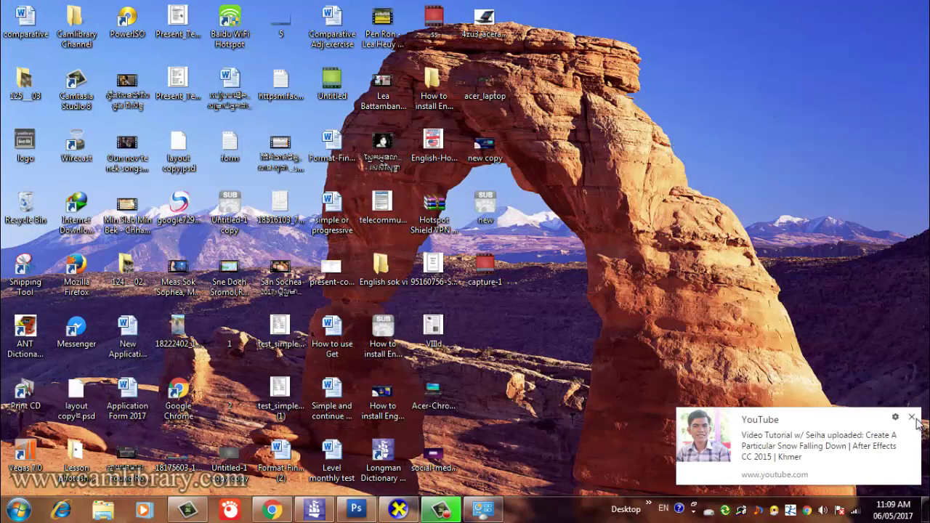
left_click(909, 419)
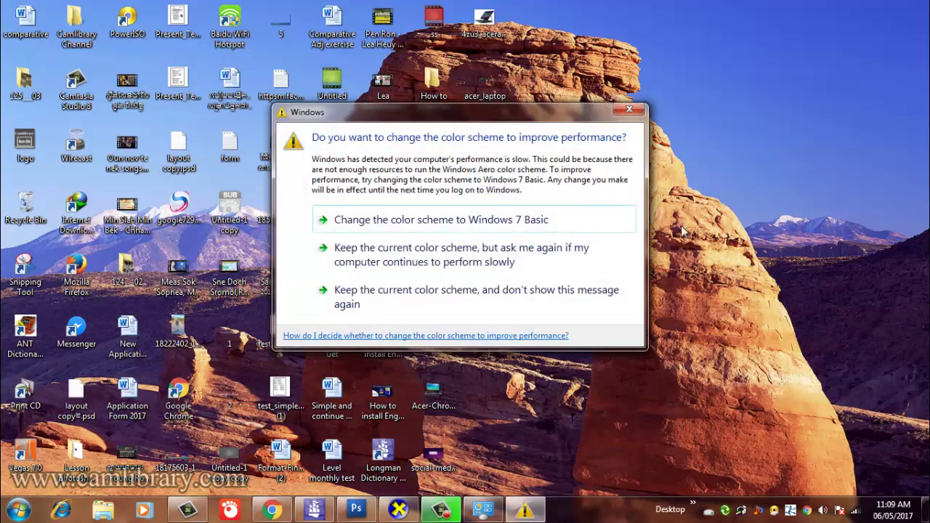
left_click(630, 109)
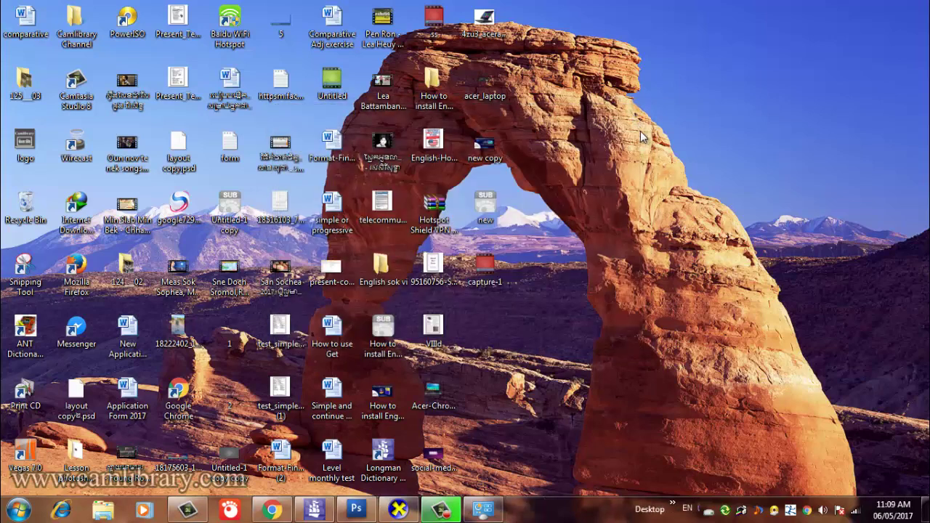
Refresh the Windows desktop several times.
right_click(635, 113)
left_click(660, 153)
right_click(657, 152)
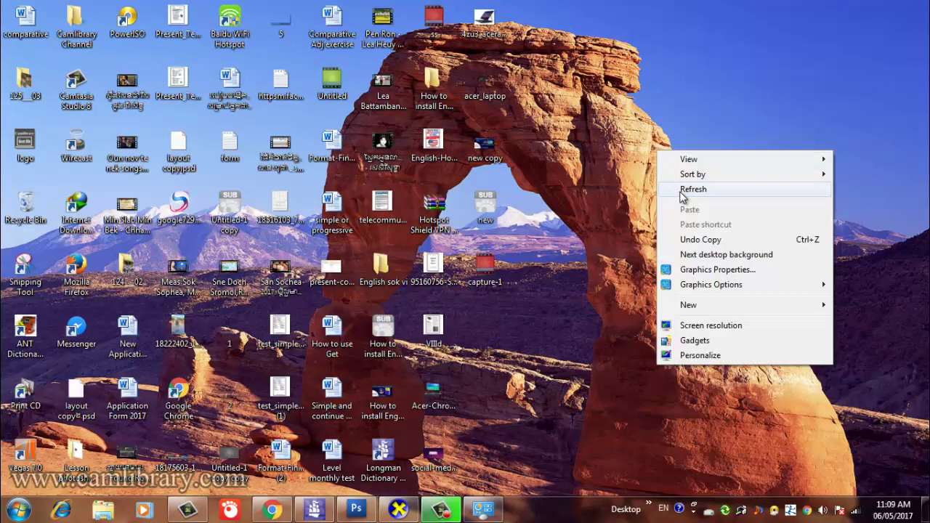
left_click(681, 190)
right_click(681, 194)
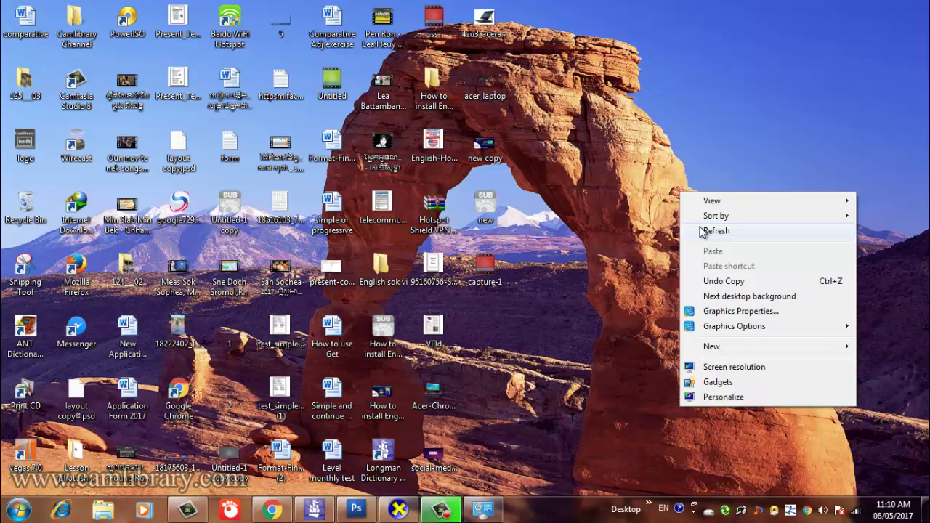
left_click(716, 231)
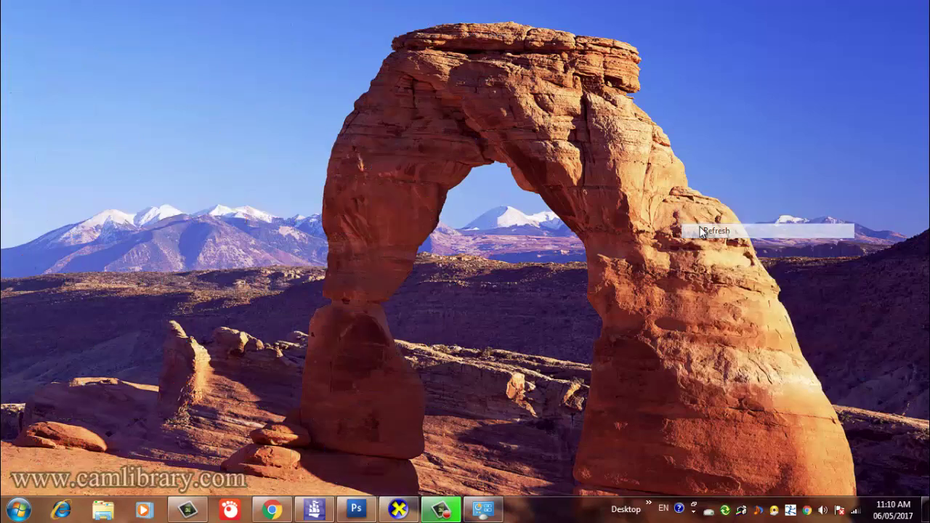